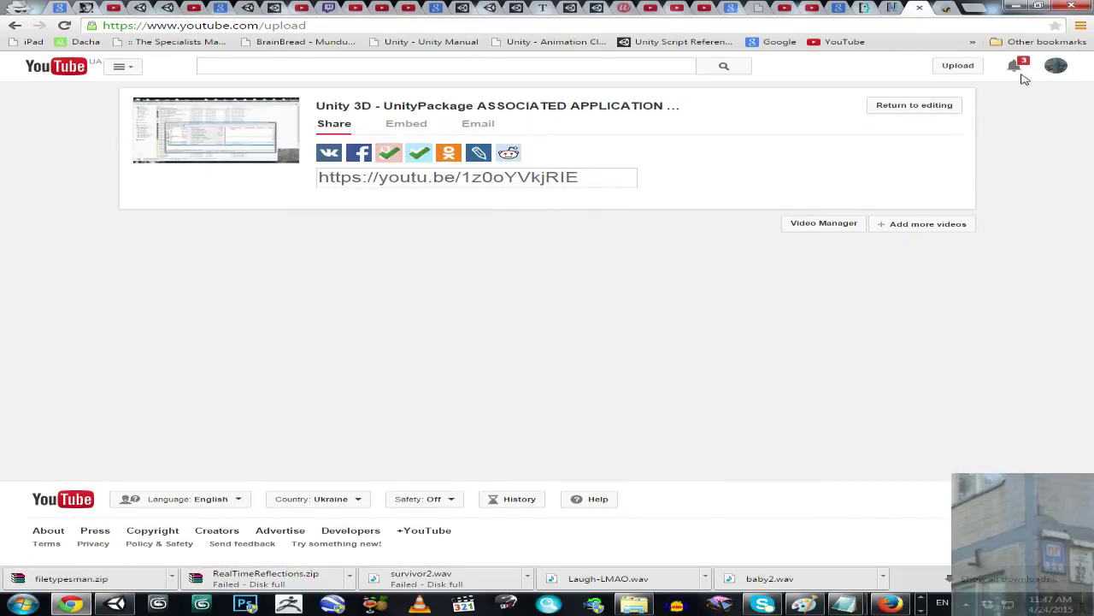
# Check YouTube's Google+ notifications, open the top one, then reopen the notifications list
pyautogui.click(1020, 73)
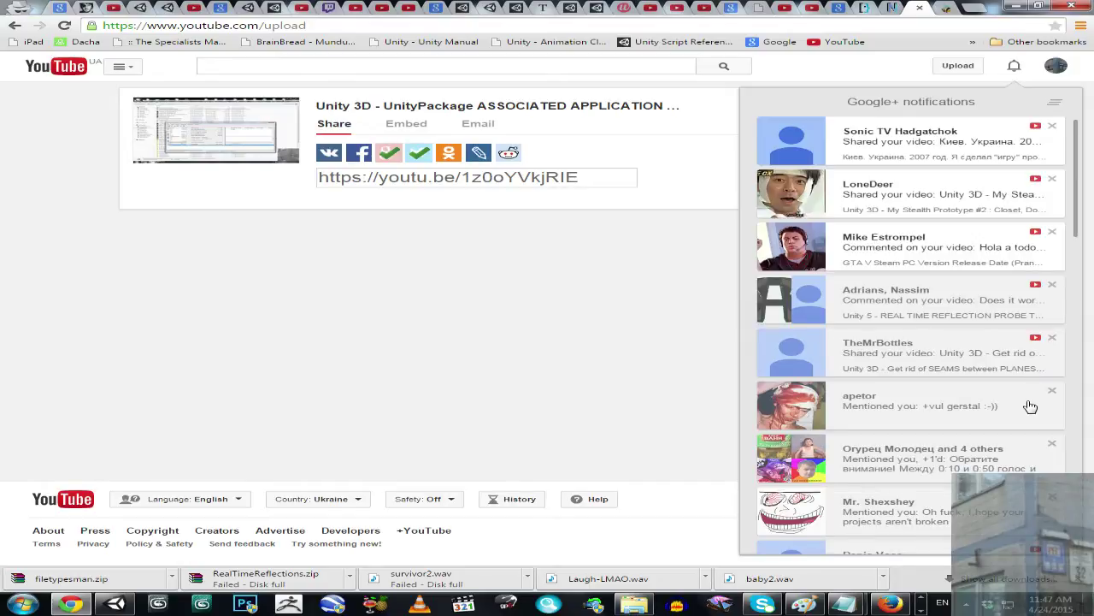
pyautogui.click(941, 161)
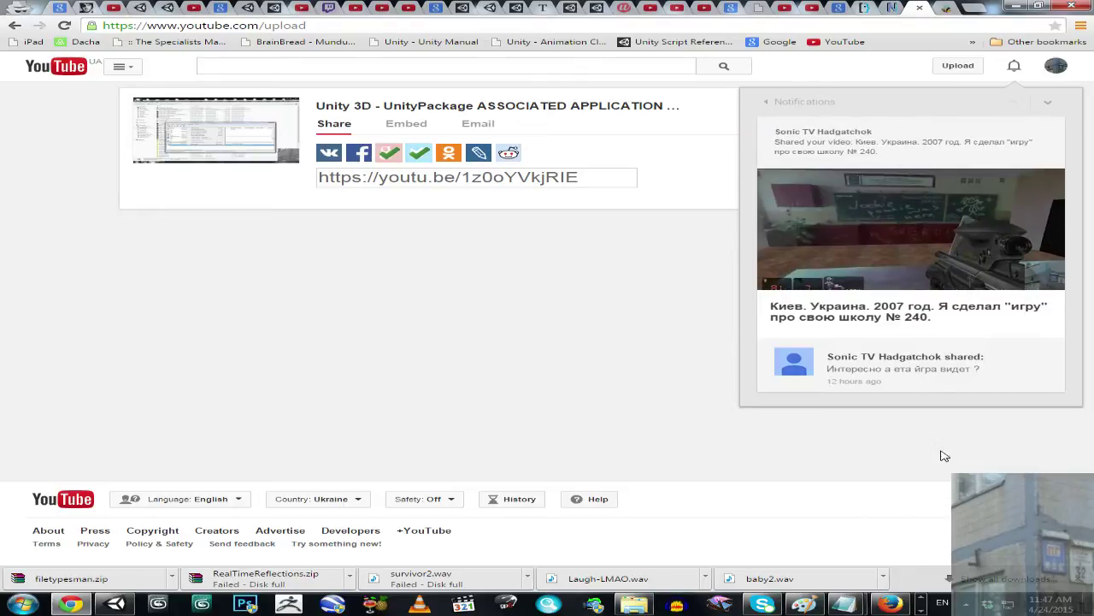
pyautogui.click(946, 445)
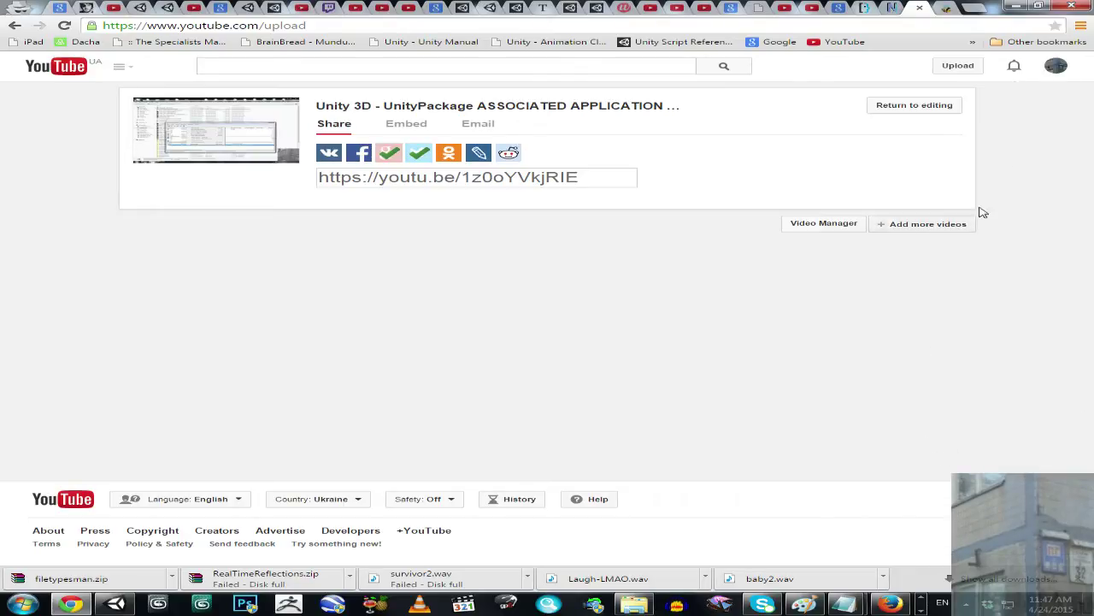
pyautogui.click(1024, 76)
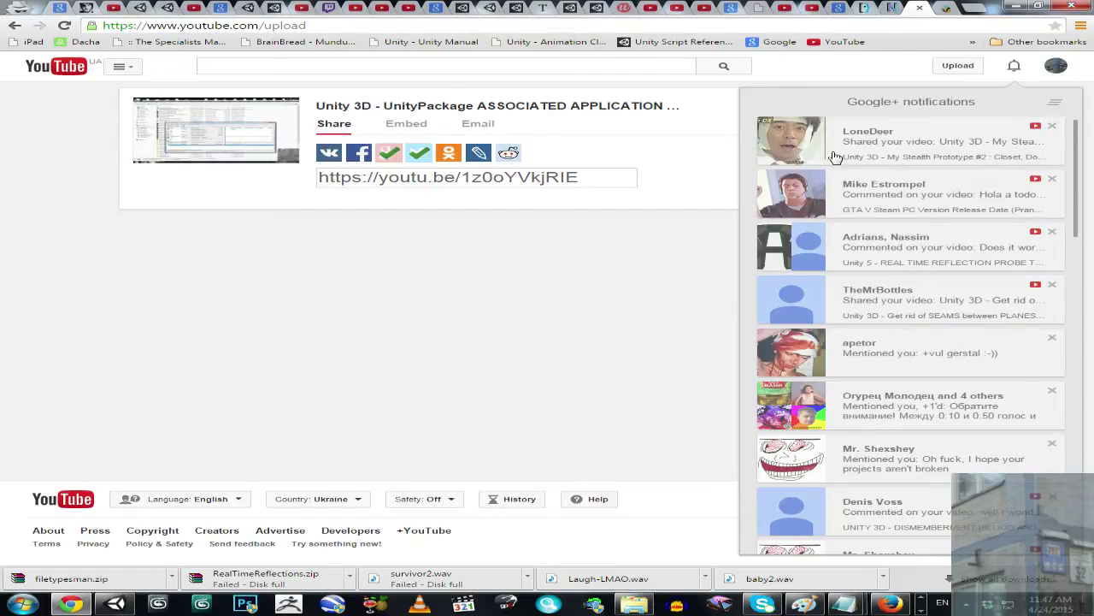
# Hide Chrome and OBS to show ParticleLight.unitypackage, then bring up the empty Unity project
pyautogui.click(1016, 6)
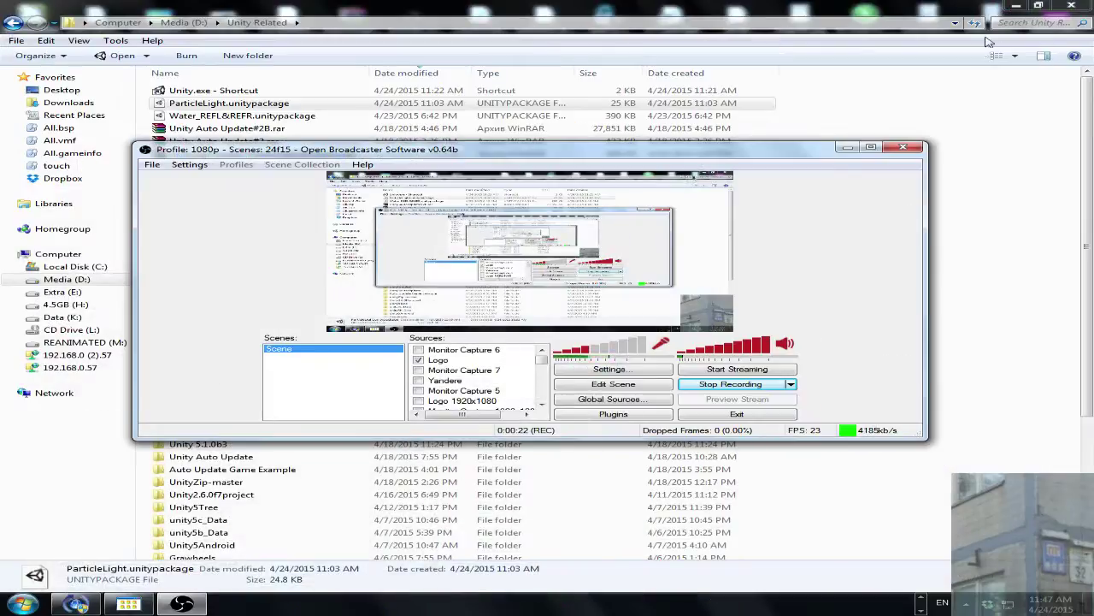
pyautogui.click(847, 147)
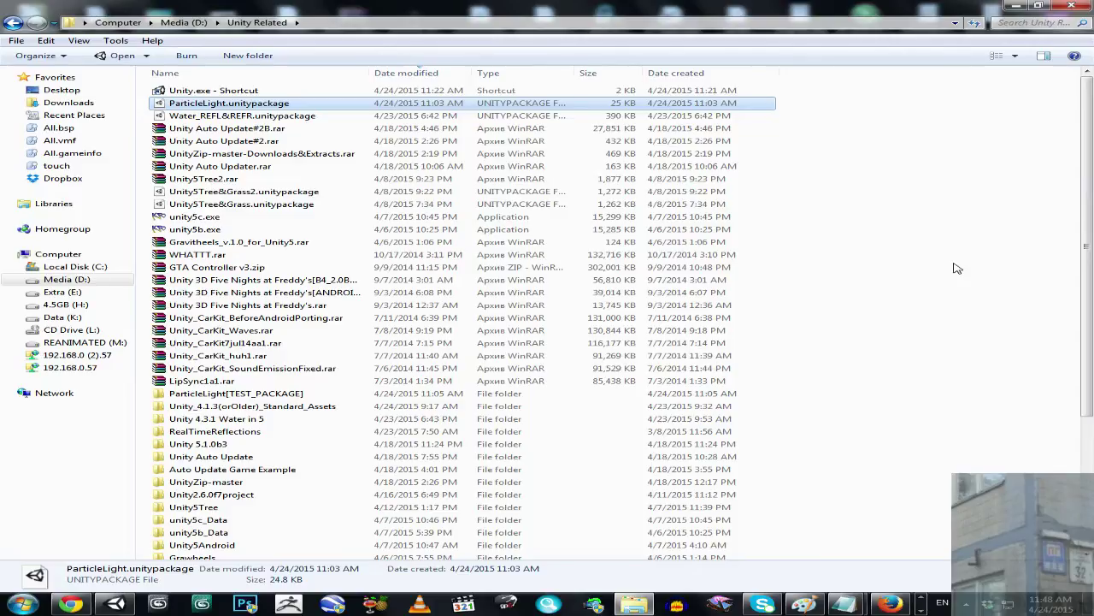
pyautogui.click(117, 604)
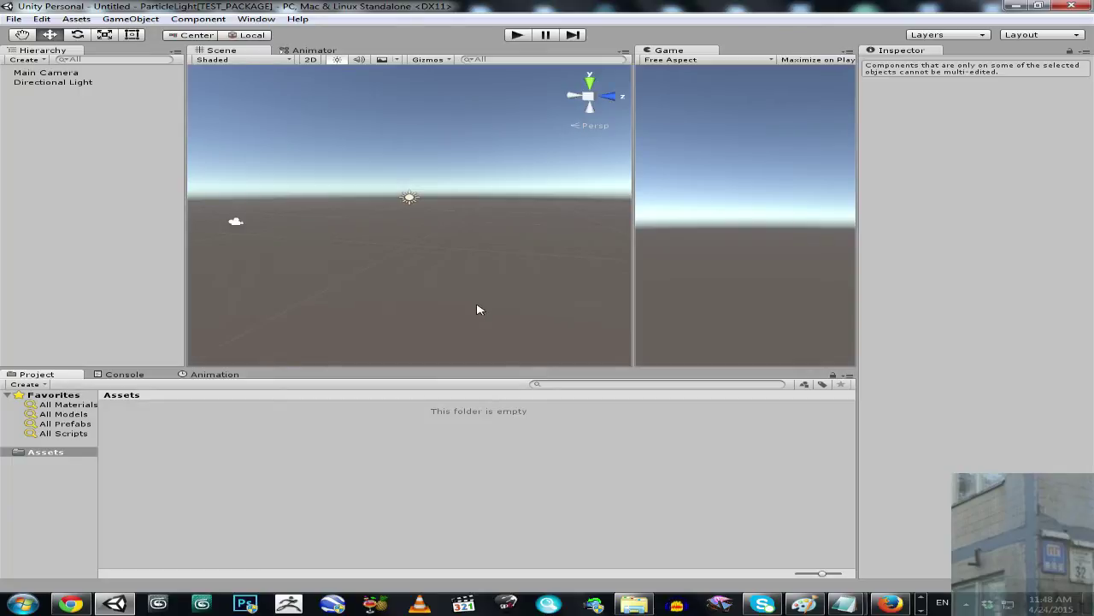
# Import ParticleLight.unitypackage into the ParticleLight[TEST_PACKAGE] Unity project
pyautogui.click(634, 604)
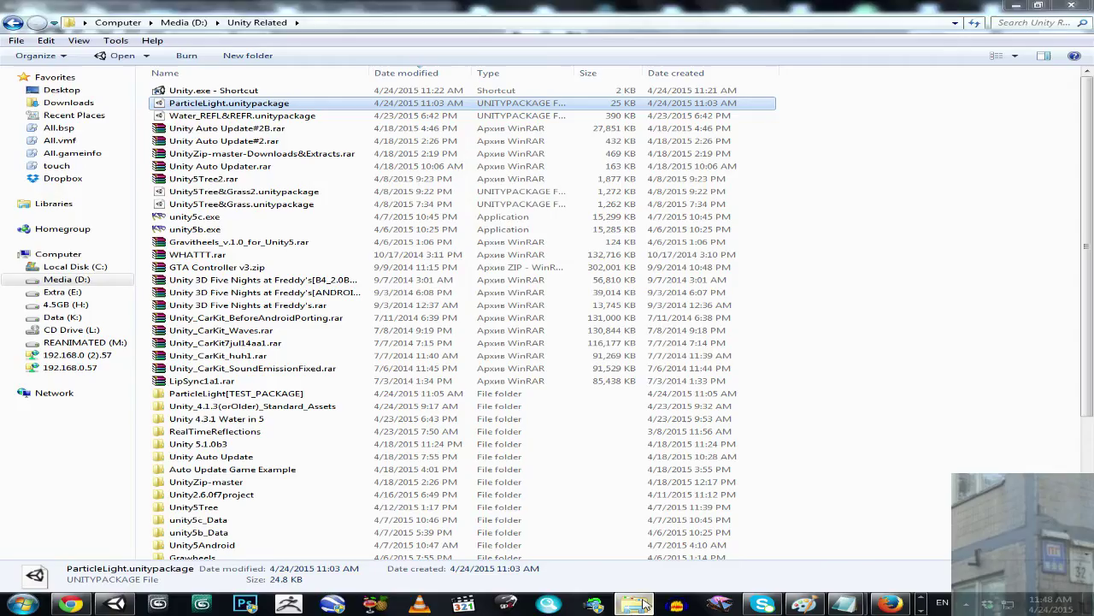
pyautogui.doubleClick(197, 104)
pyautogui.click(276, 283)
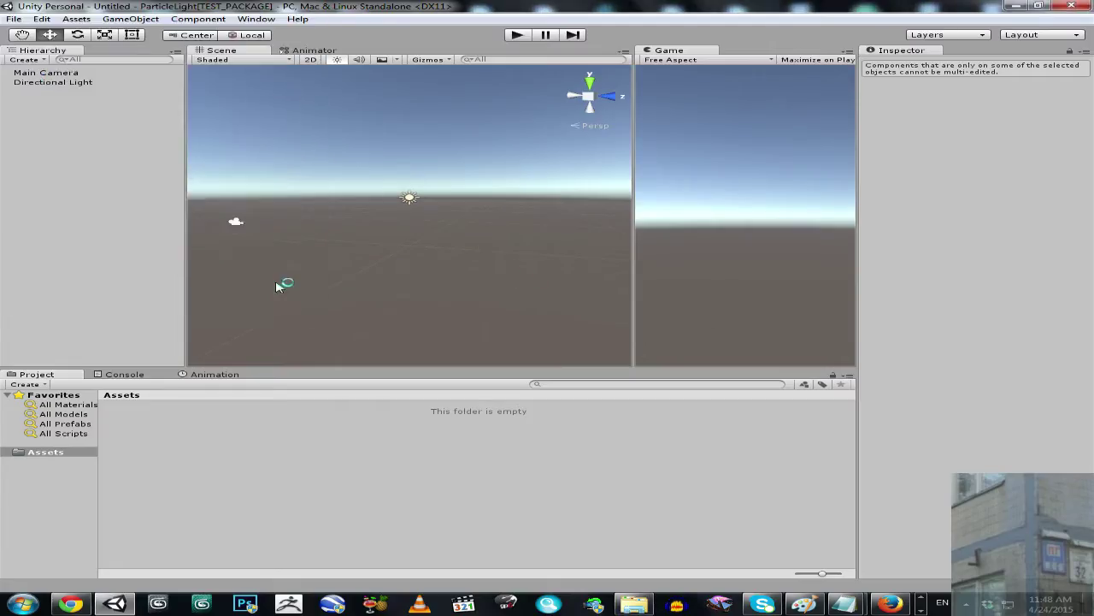
pyautogui.click(634, 603)
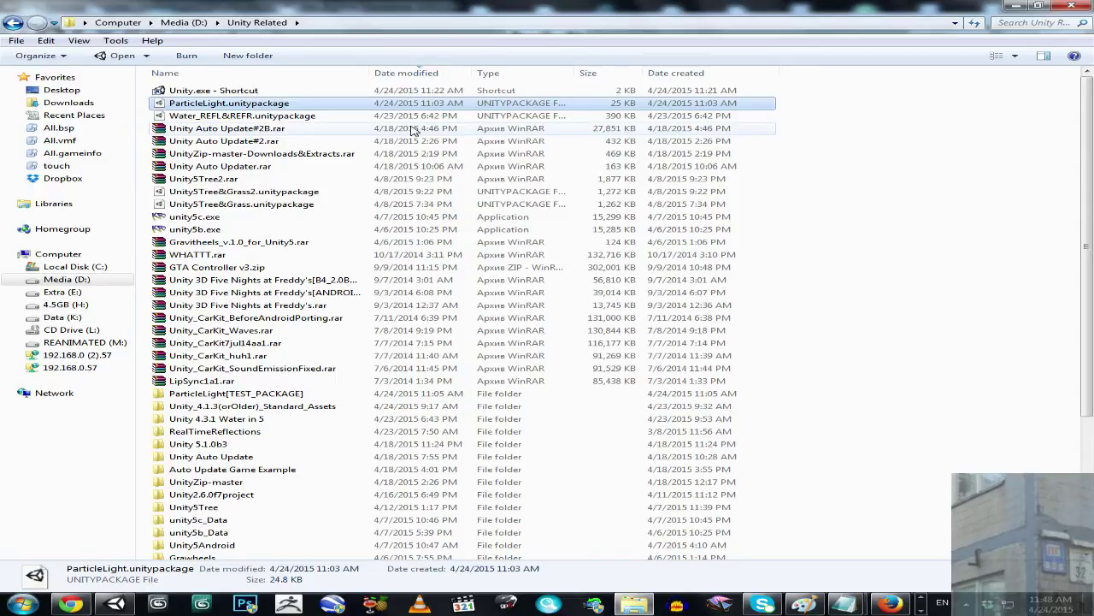
pyautogui.click(116, 604)
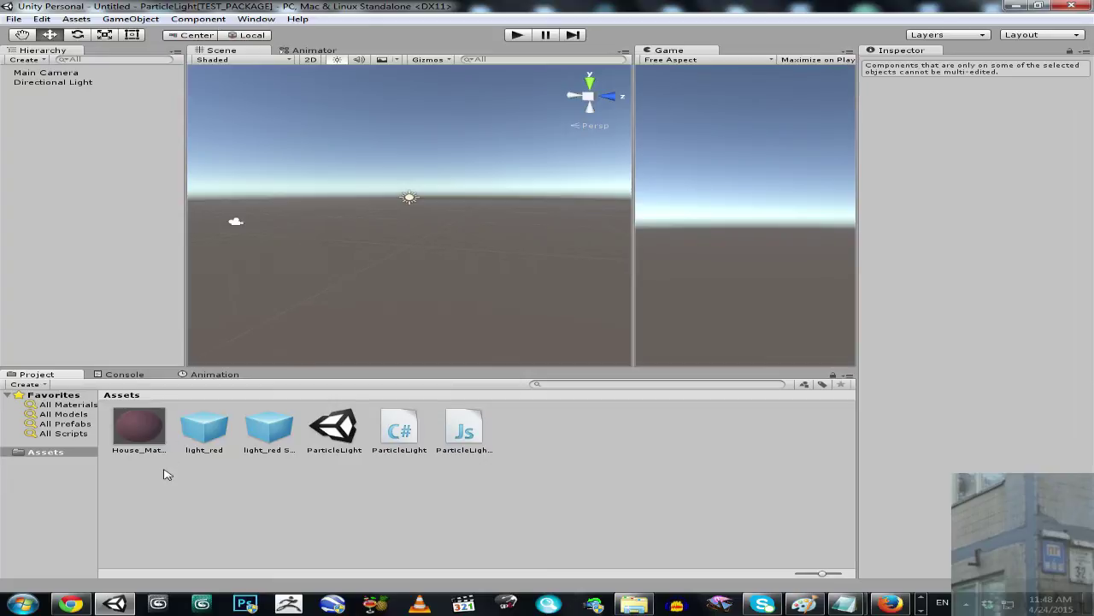
# Inspect the imported House_Material, light_red prefab, ParticleLight scene and both ParticleLight scripts
pyautogui.click(142, 436)
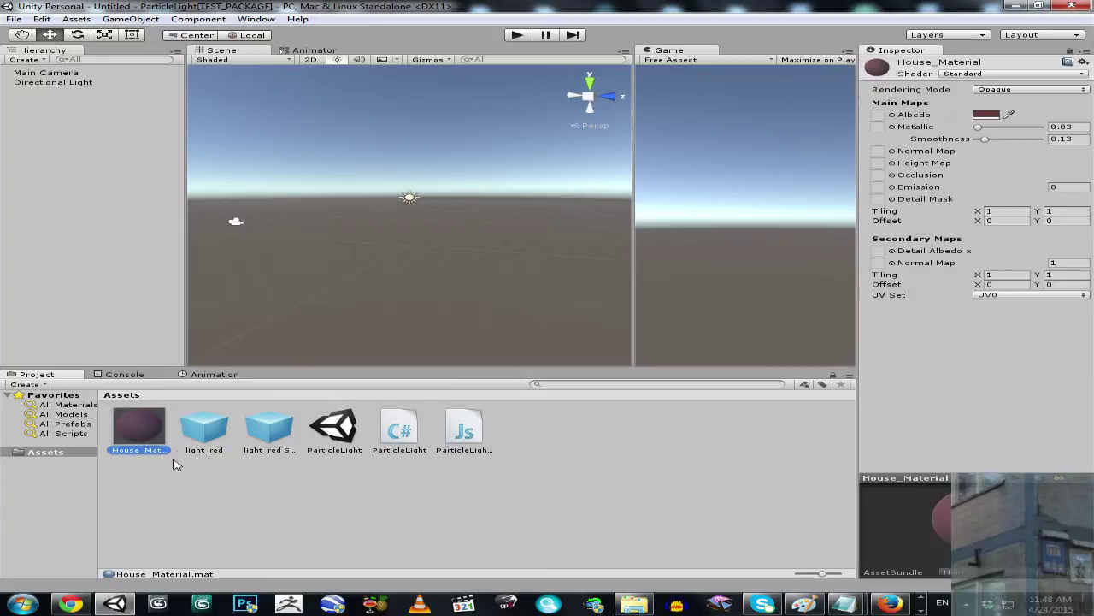
pyautogui.click(198, 430)
pyautogui.click(335, 431)
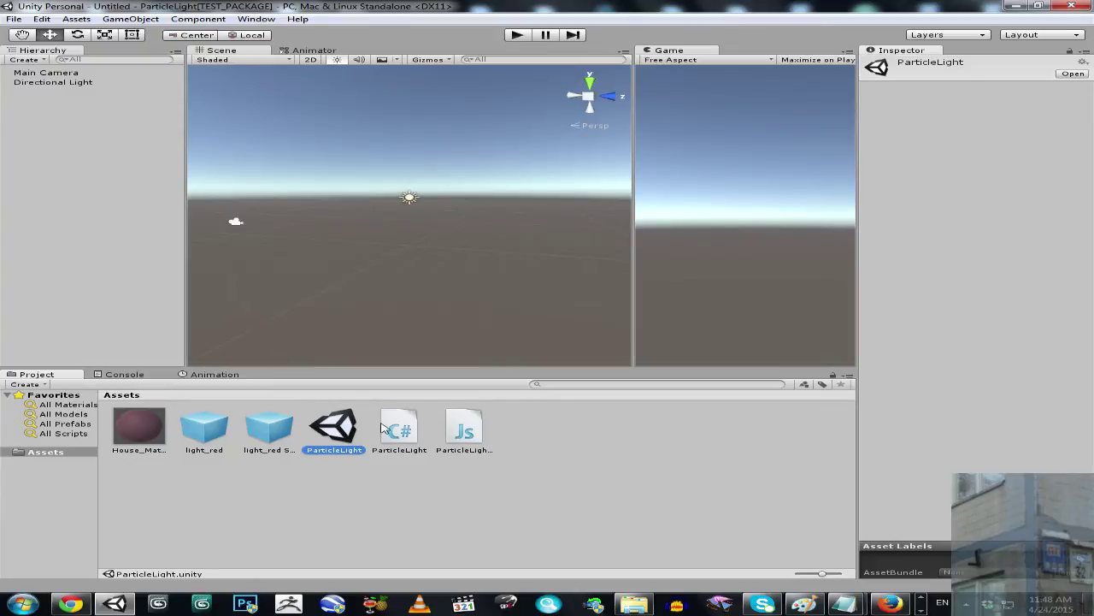
pyautogui.click(387, 428)
pyautogui.click(451, 431)
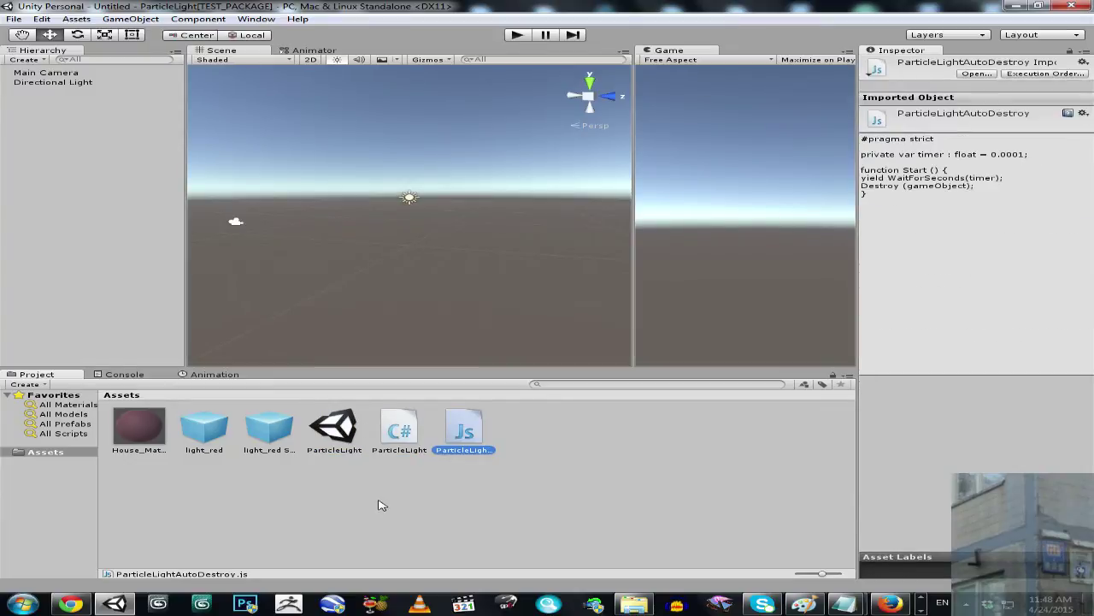
# Open the ParticleLight scene, check Main Camera, SunLight and House, and expand Particles
pyautogui.doubleClick(349, 445)
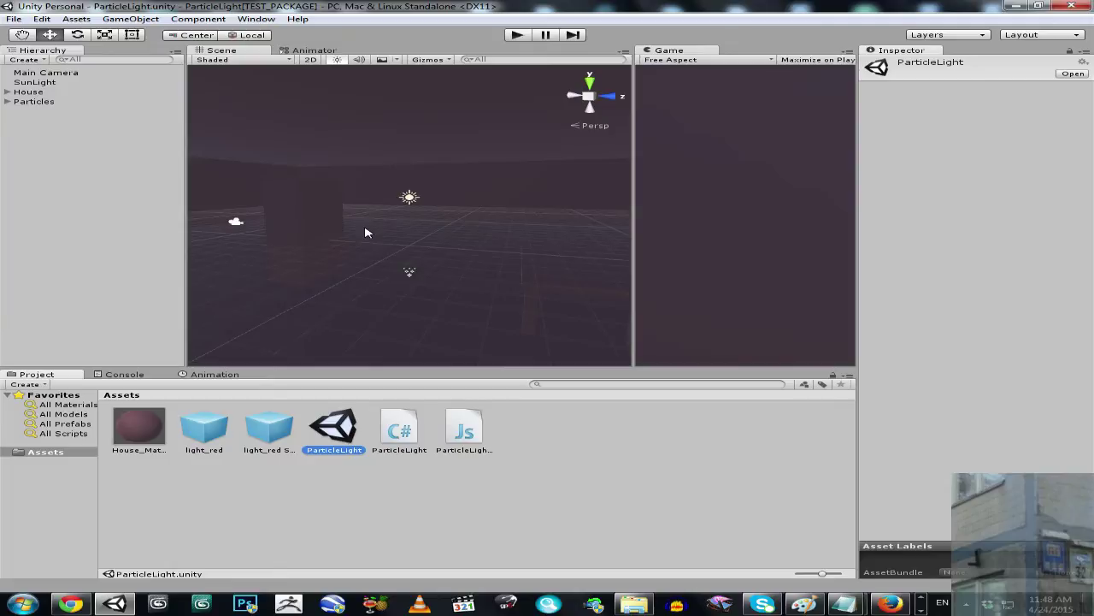
pyautogui.moveTo(365, 233); pyautogui.dragTo(361, 187, button='right')
pyautogui.click(84, 75)
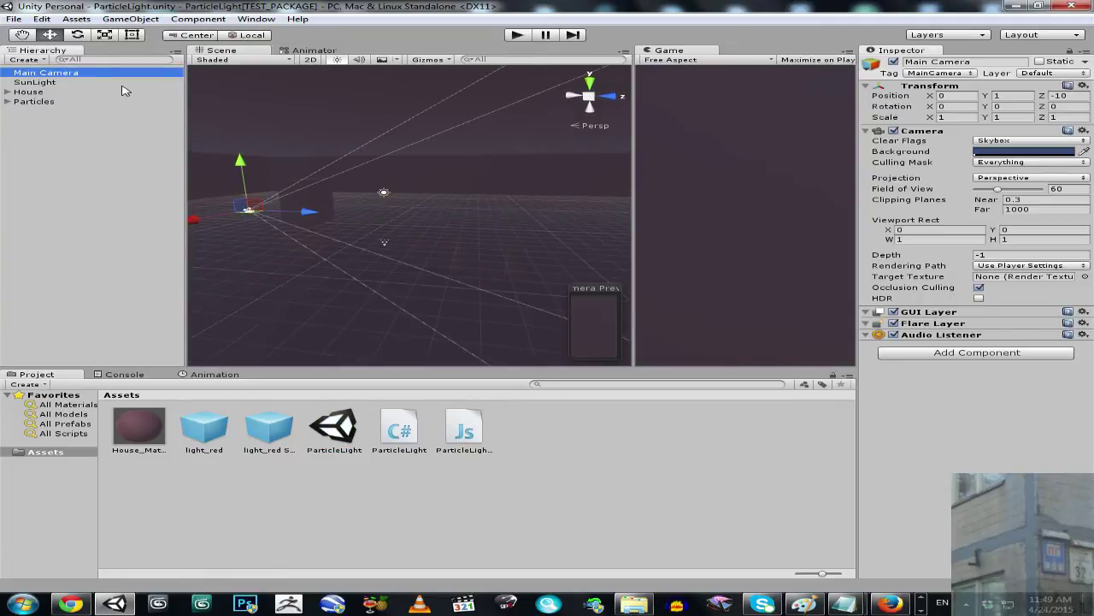
pyautogui.click(26, 83)
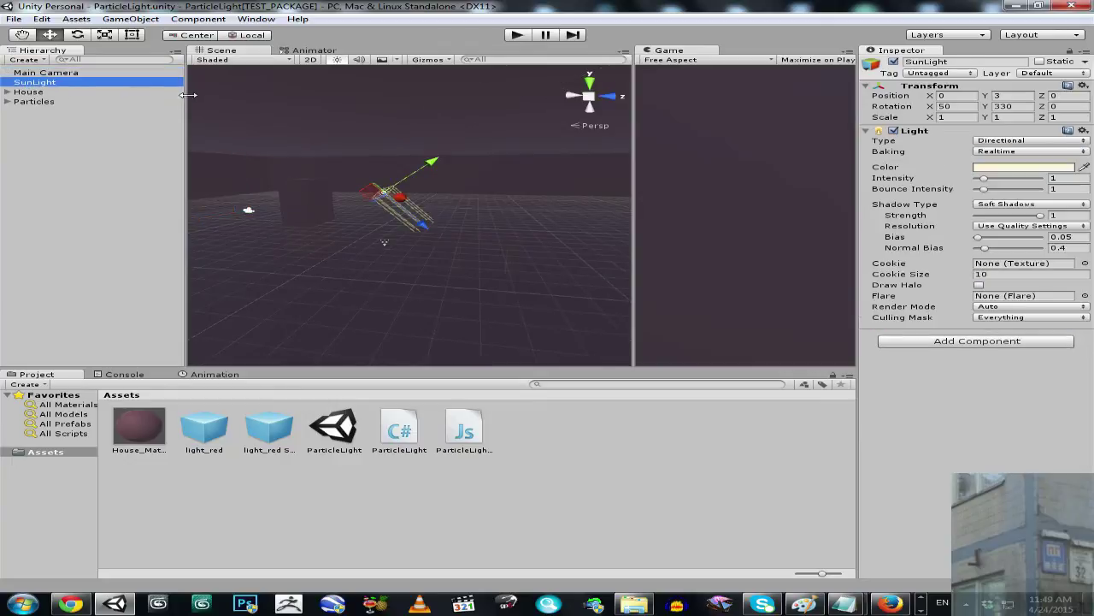
pyautogui.click(53, 92)
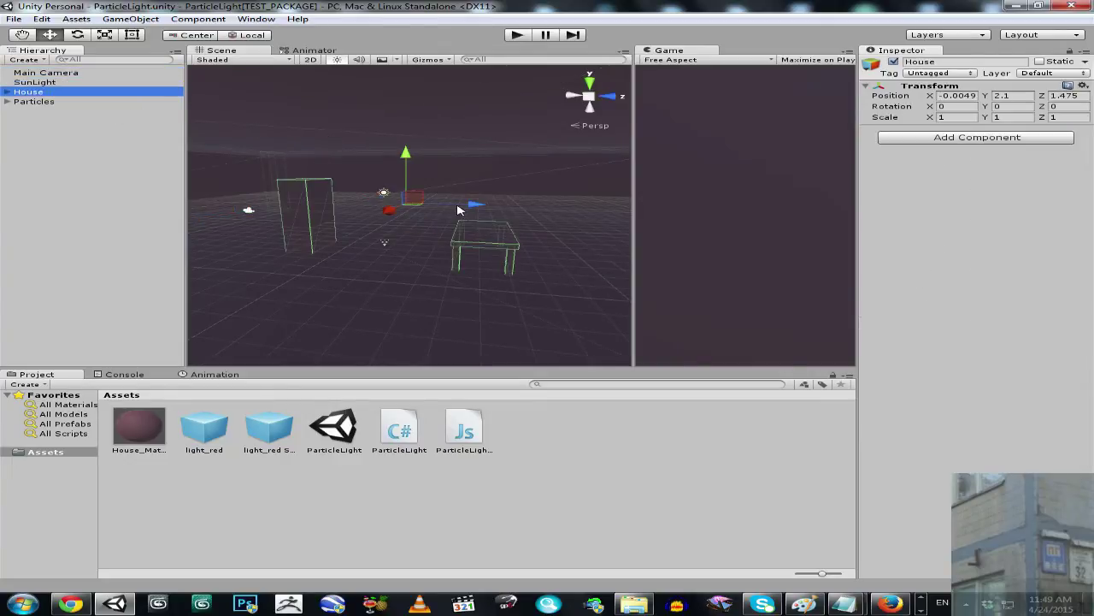
pyautogui.moveTo(462, 210); pyautogui.dragTo(453, 219, button='right')
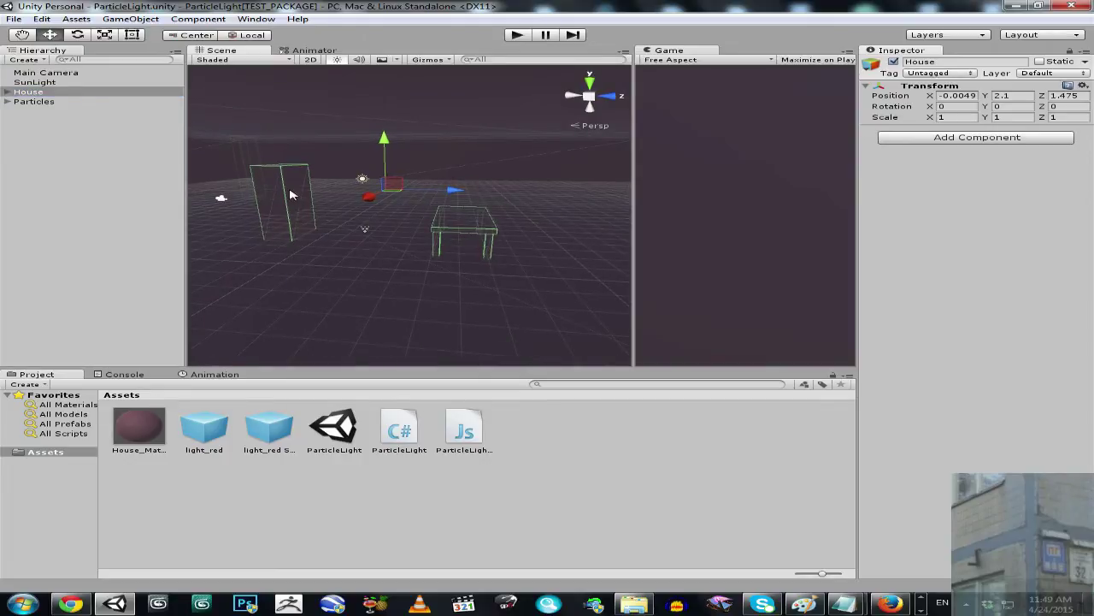
pyautogui.click(48, 104)
pyautogui.click(6, 102)
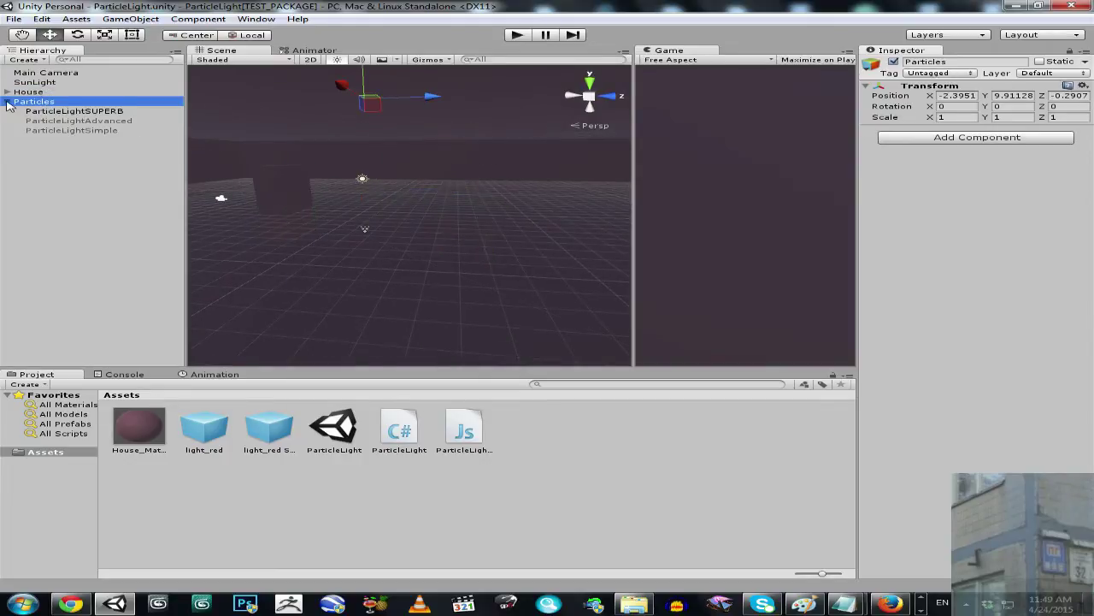
# Compare the SUPERB (Max Particles 16), Advanced and Simple (Max Particles 32) particle systems
pyautogui.click(115, 112)
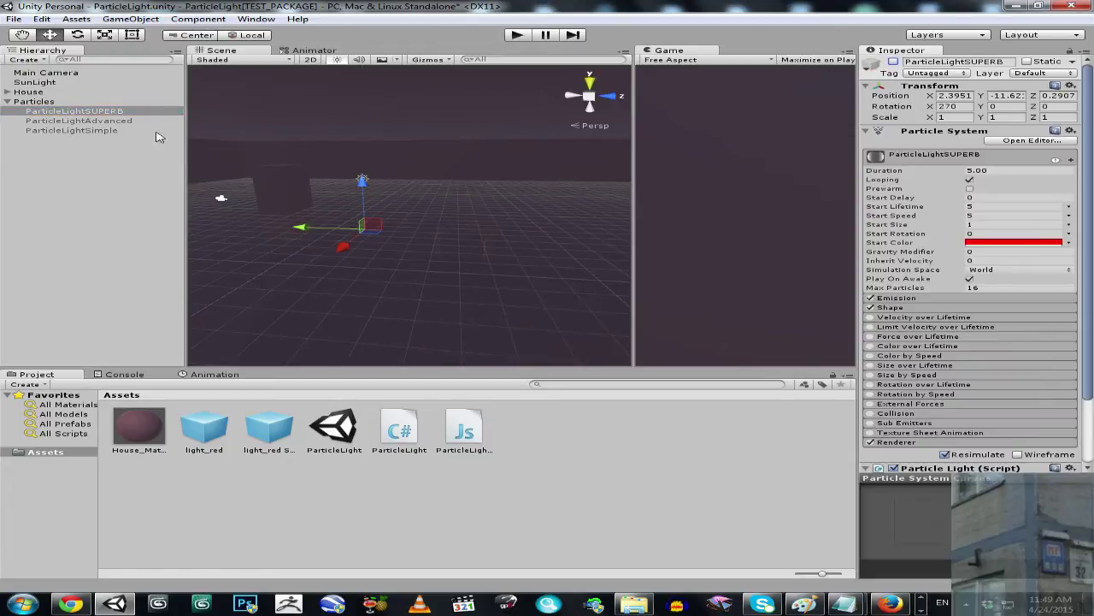
pyautogui.click(113, 131)
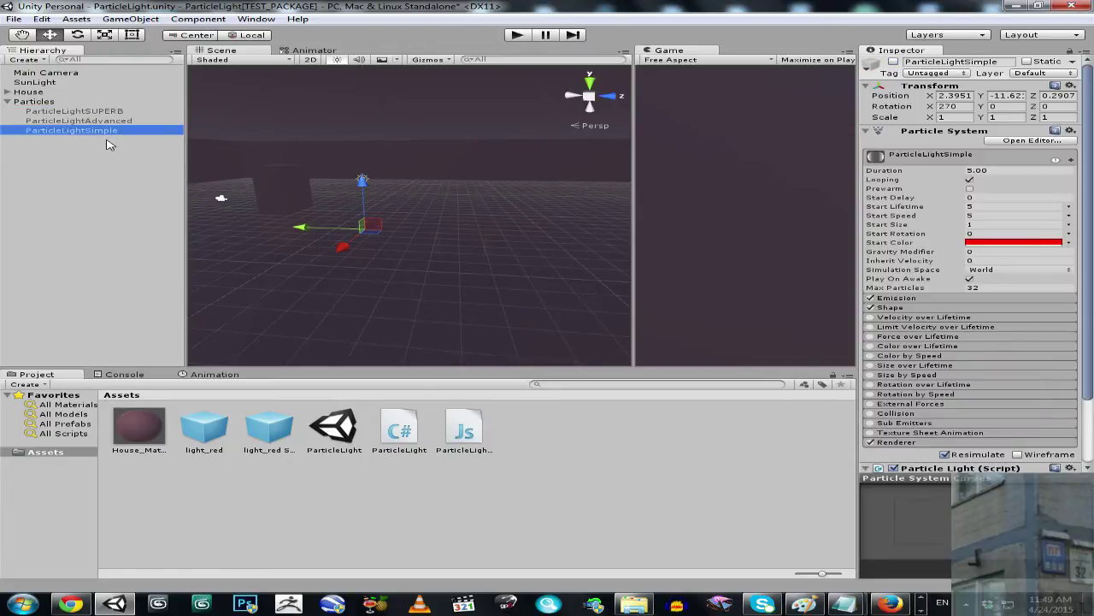
pyautogui.click(94, 112)
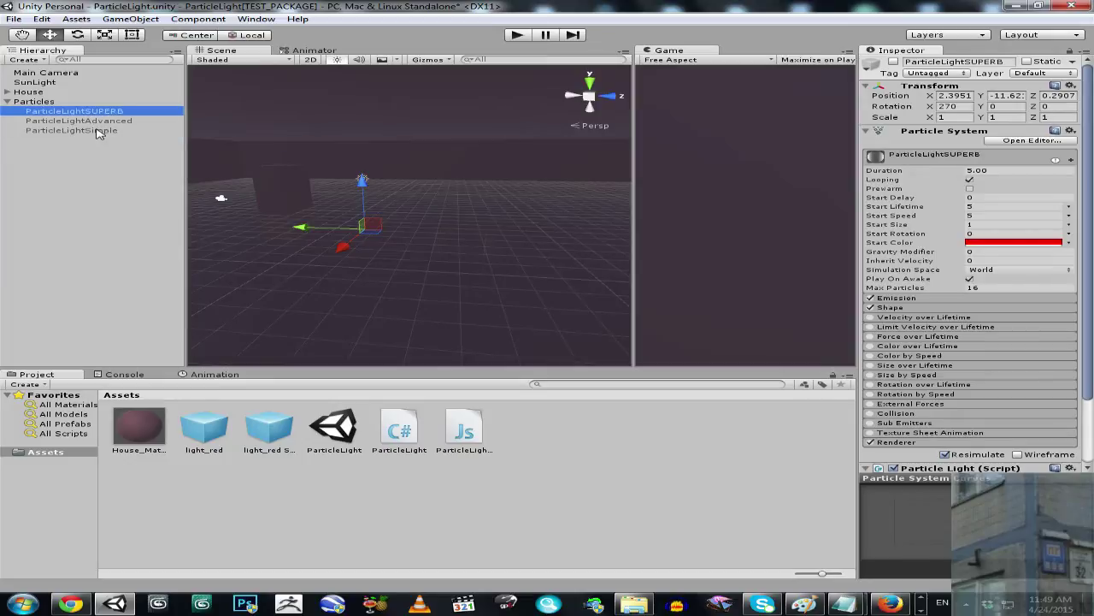
pyautogui.click(96, 130)
pyautogui.click(96, 122)
pyautogui.click(105, 112)
pyautogui.click(106, 130)
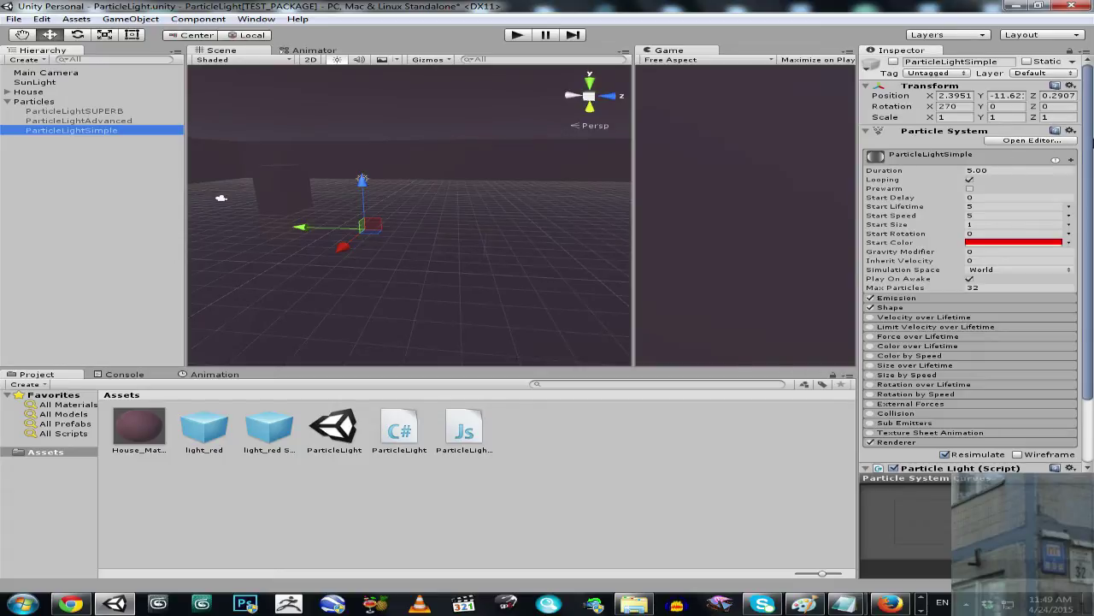
# Expand ParticleLightSimple's Emission and Shape modules and ping its light_red Light Prefab
pyautogui.scroll(-2, 949, 236)
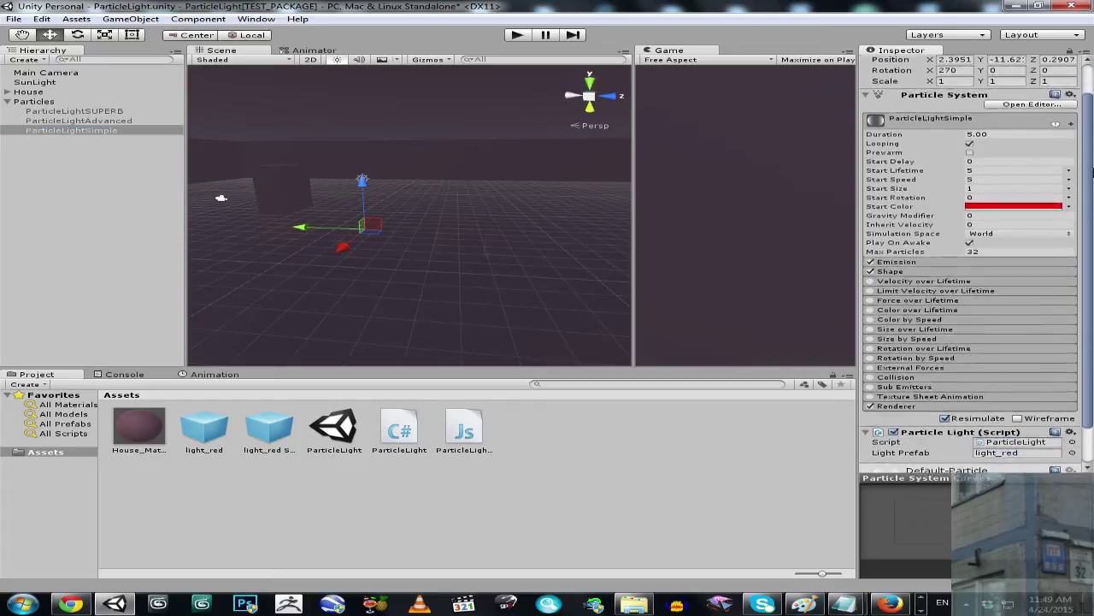
pyautogui.click(921, 261)
pyautogui.scroll(-4, 924, 265)
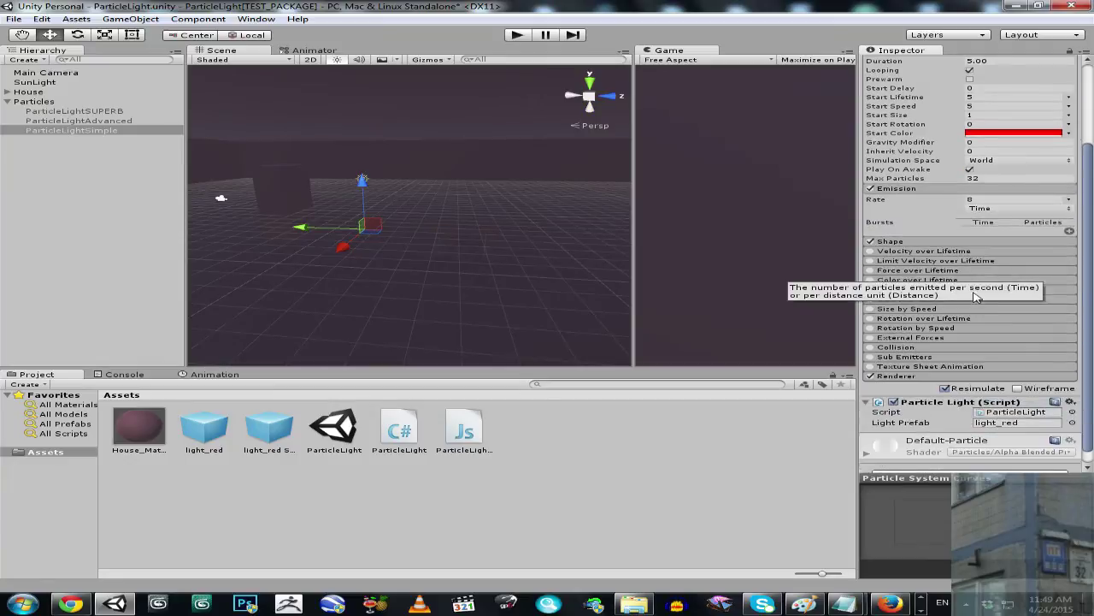
pyautogui.click(949, 243)
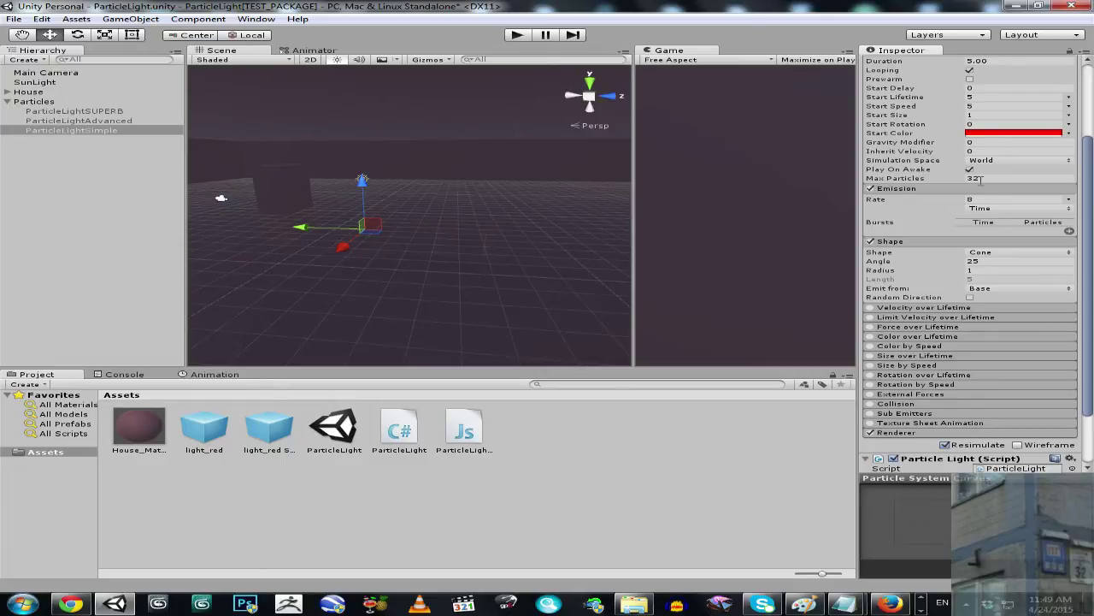
pyautogui.scroll(-4, 1060, 190)
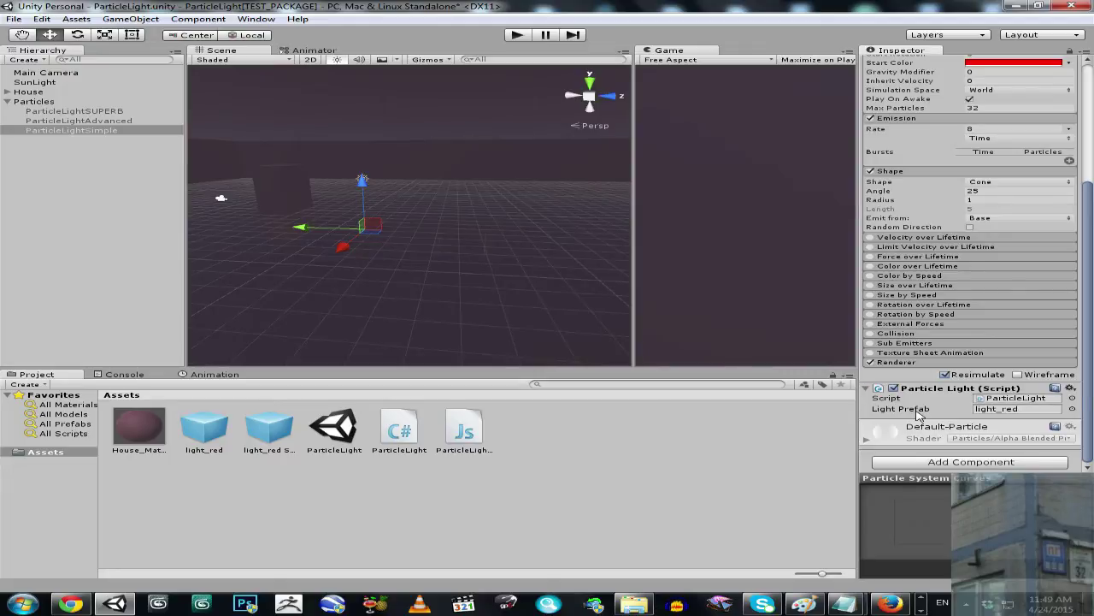
pyautogui.click(992, 410)
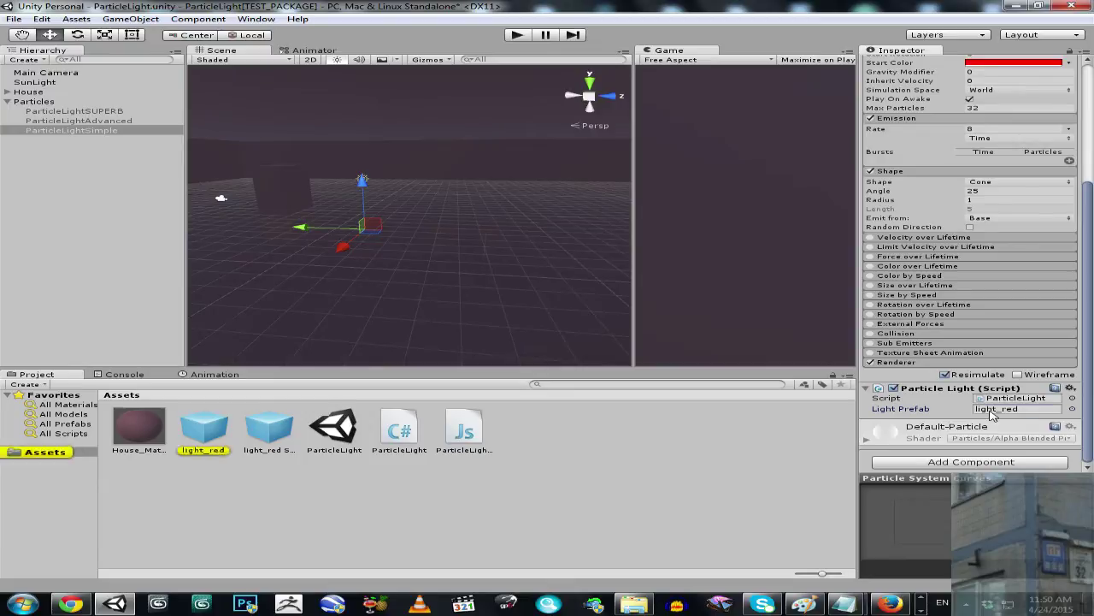
# Select the light_red prefab: a red point light, range 10, with an auto-destroy script
pyautogui.click(221, 434)
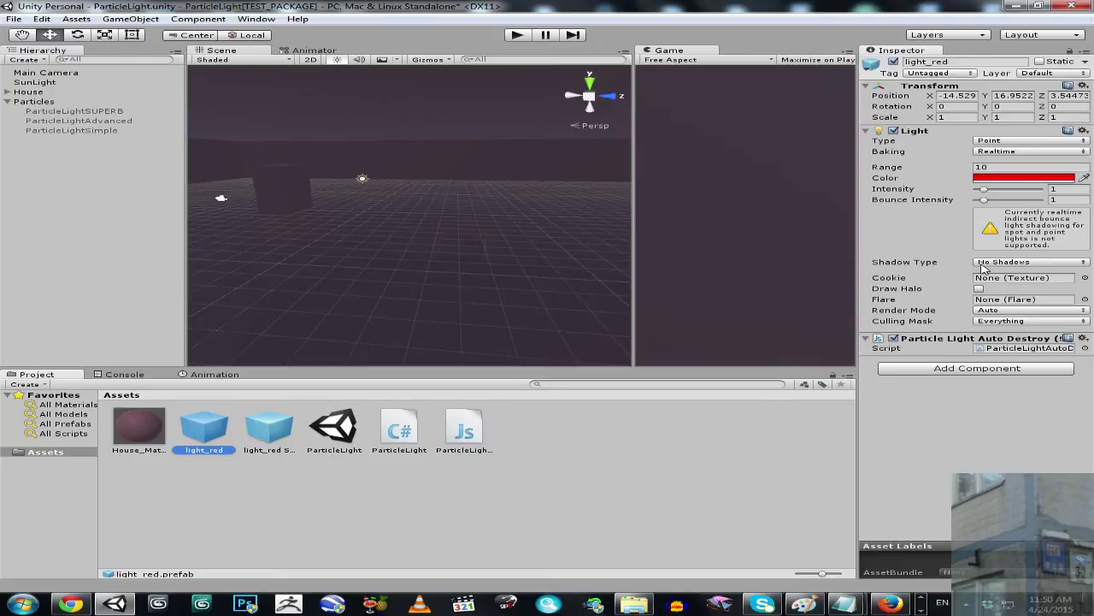
# Compare ParticleLightAdvanced's settings against ParticleLightSimple's in the Inspector
pyautogui.click(99, 134)
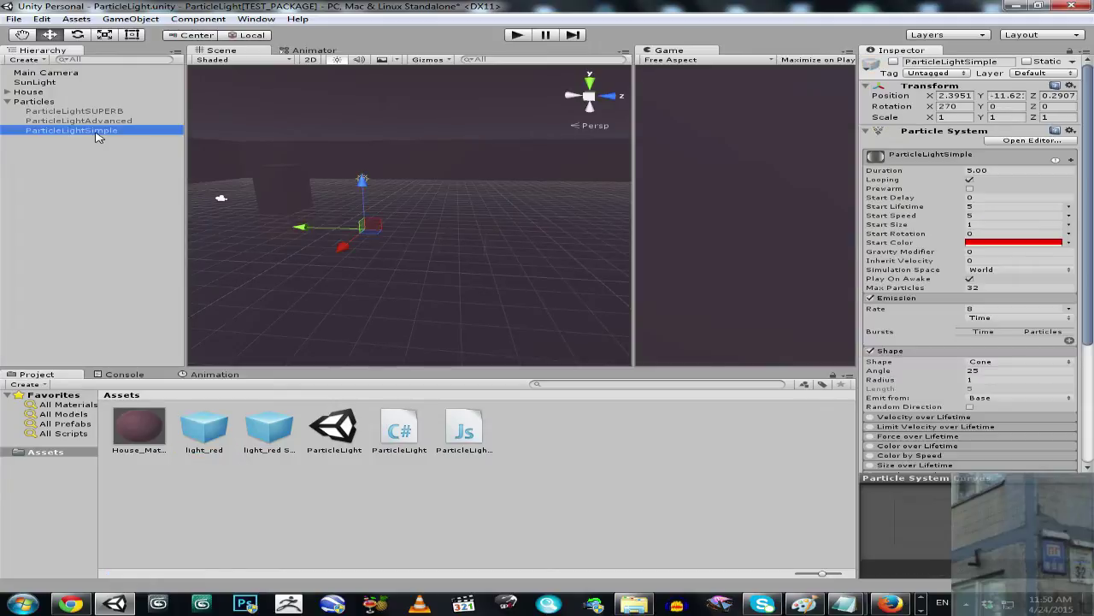
pyautogui.click(96, 123)
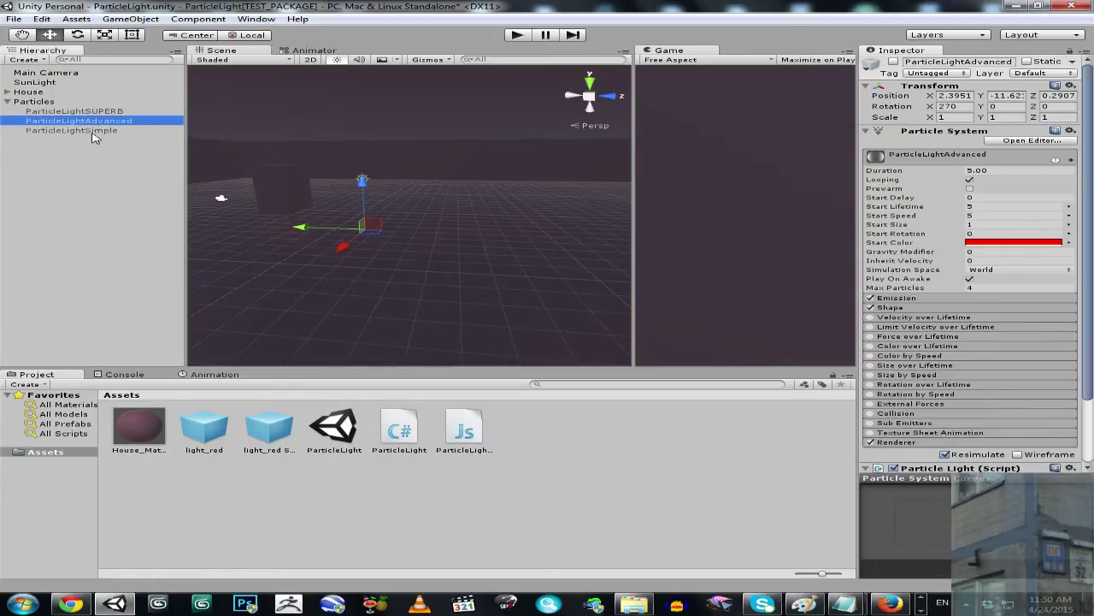
pyautogui.moveTo(1090, 137); pyautogui.dragTo(1090, 171)
pyautogui.click(117, 133)
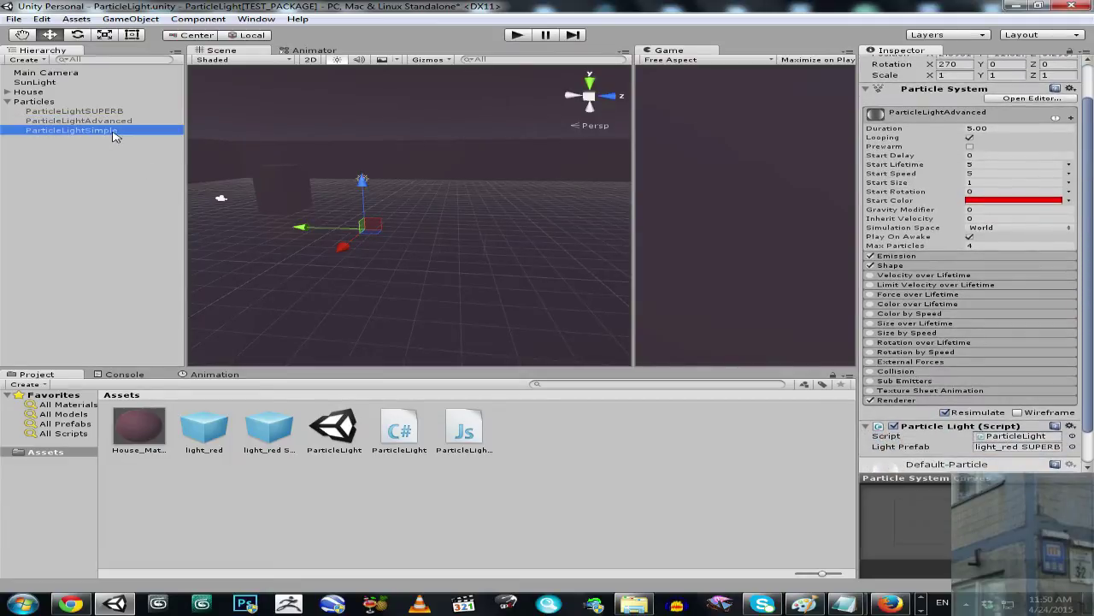
pyautogui.click(113, 125)
pyautogui.click(104, 130)
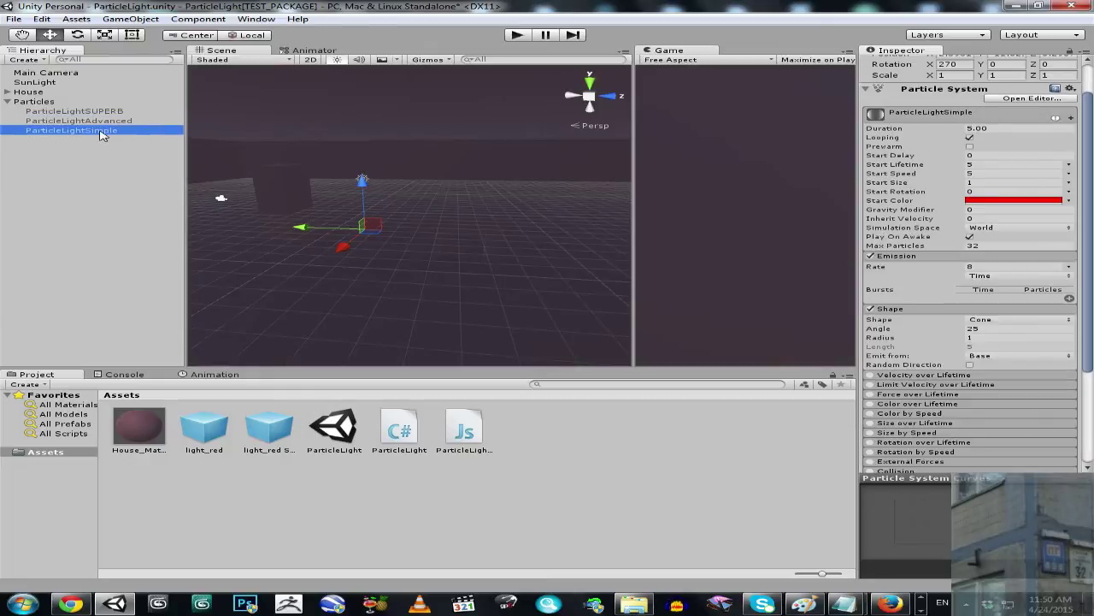
pyautogui.click(106, 124)
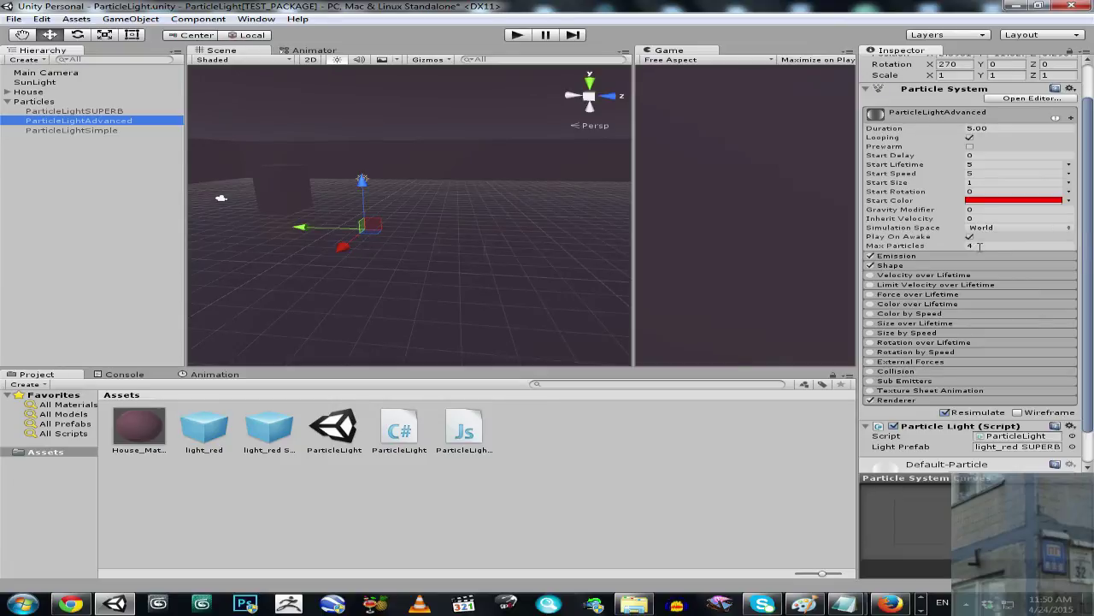
# Locate and select the light_red SUPERB prefab: range 16, intensity 4, soft shadows
pyautogui.moveTo(1092, 233); pyautogui.dragTo(1091, 250)
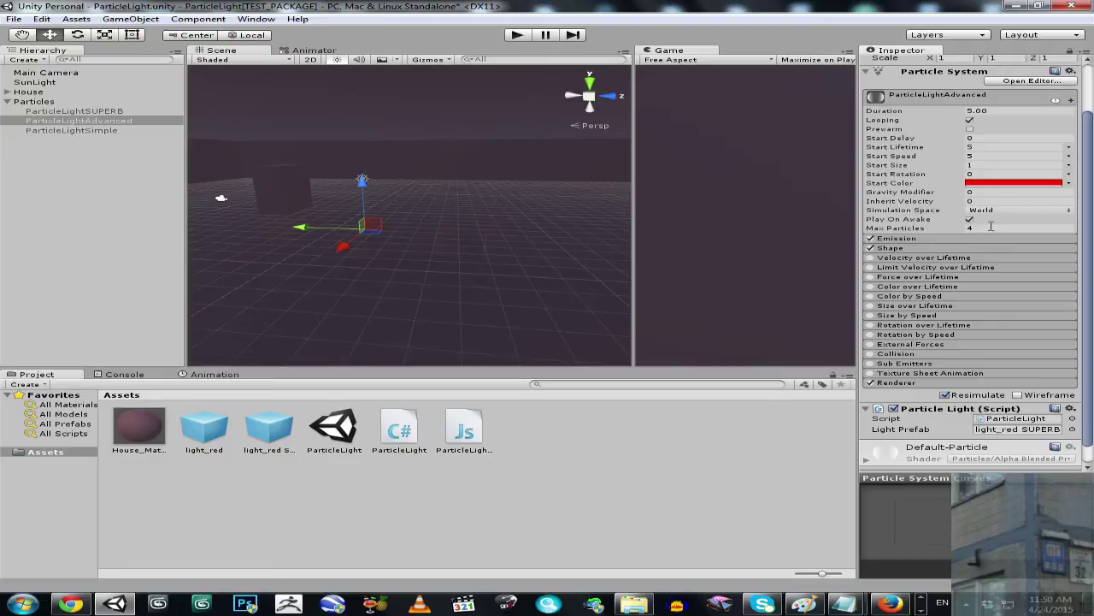
pyautogui.scroll(-1, 1092, 214)
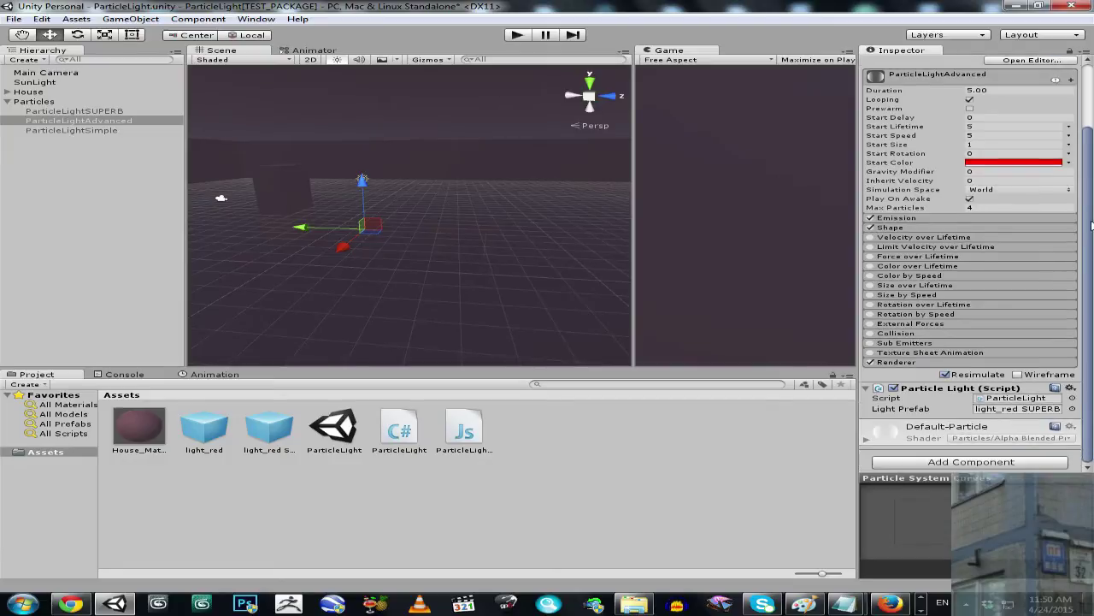
pyautogui.click(1017, 408)
pyautogui.click(272, 428)
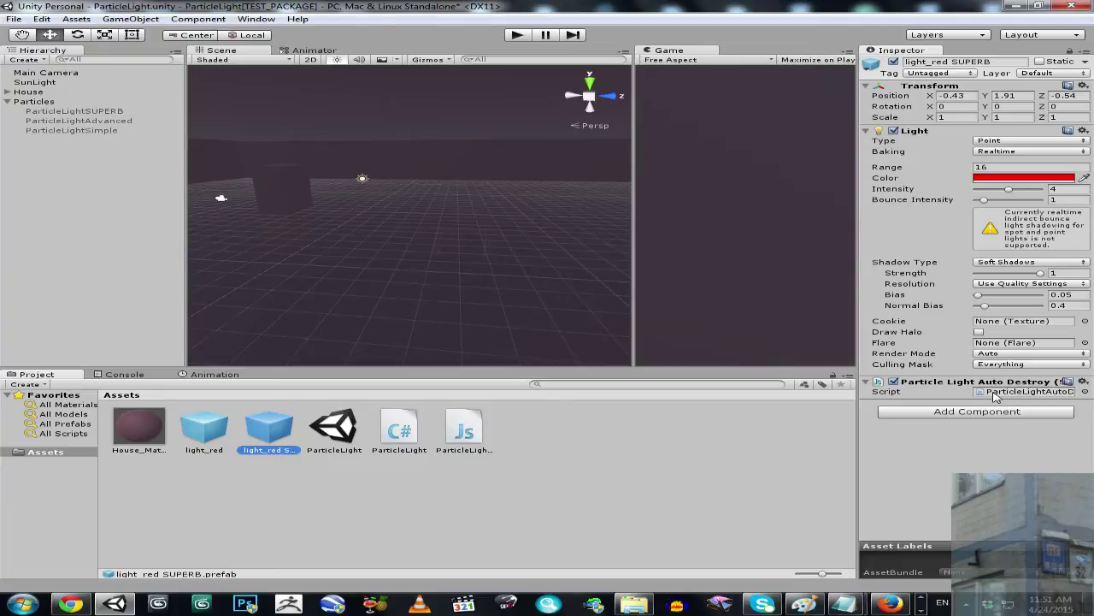
# Check ParticleLightSUPERB's Max Particles 16 and open its light_red SUPERB Light Prefab
pyautogui.click(129, 112)
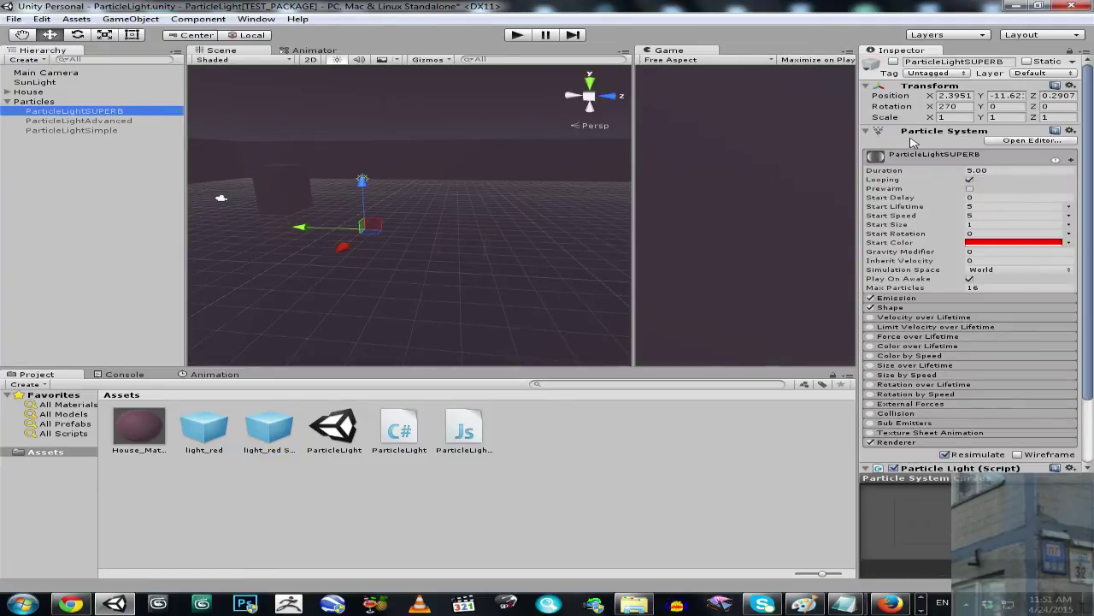
pyautogui.moveTo(1092, 155); pyautogui.dragTo(1092, 175)
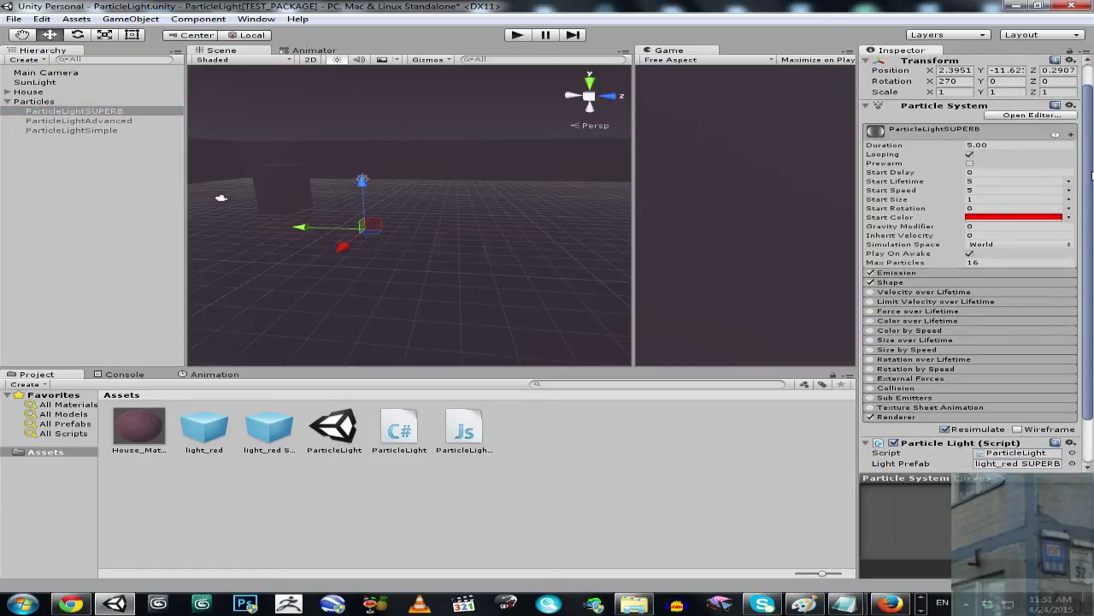
pyautogui.click(128, 113)
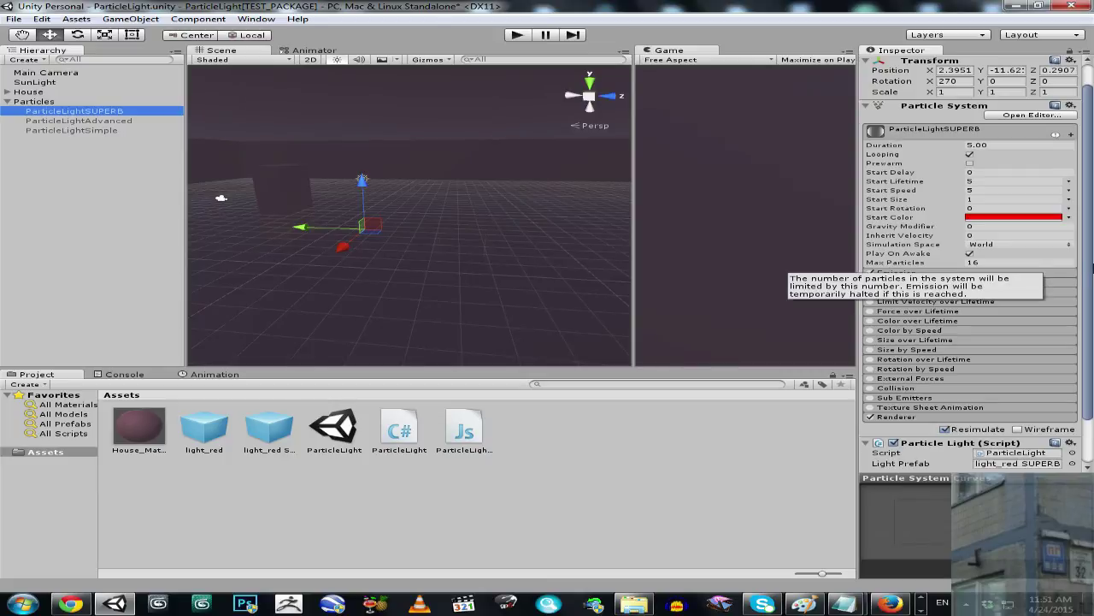
pyautogui.moveTo(1091, 260); pyautogui.dragTo(1092, 302)
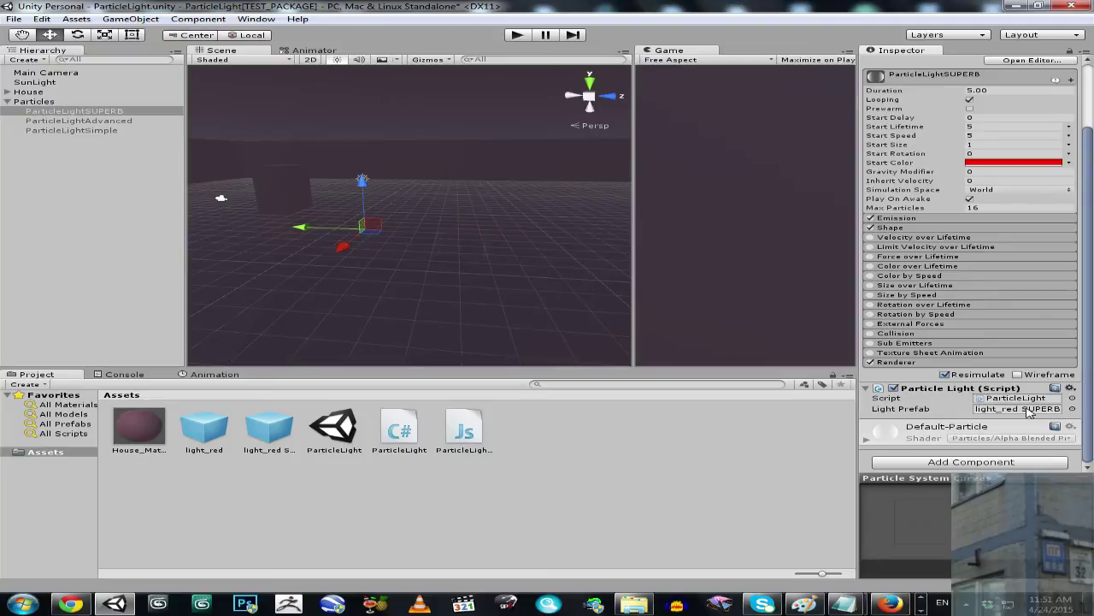
pyautogui.click(1029, 409)
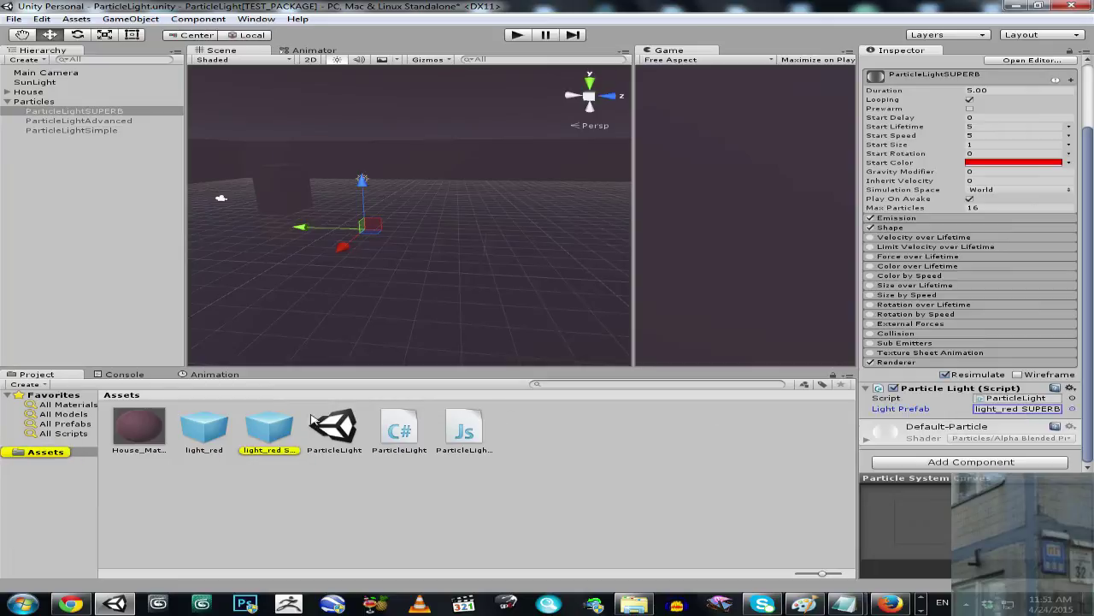
pyautogui.doubleClick(1029, 409)
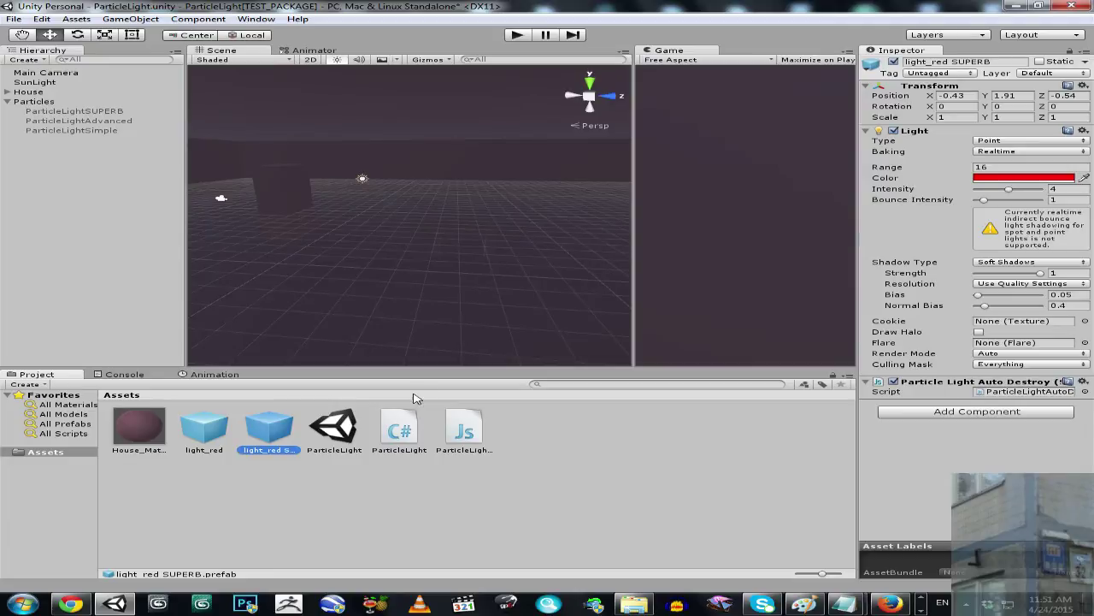
# Open ParticleLight.cs in MonoDevelop and select the answers.unity3d.com URL on line 1
pyautogui.click(405, 430)
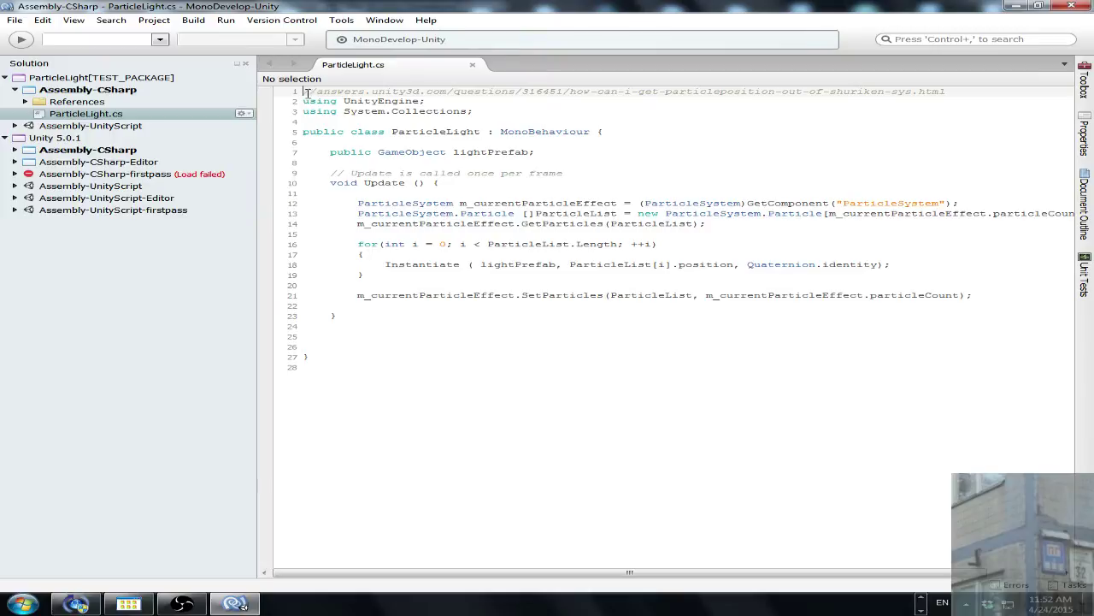
pyautogui.moveTo(316, 92); pyautogui.dragTo(371, 94)
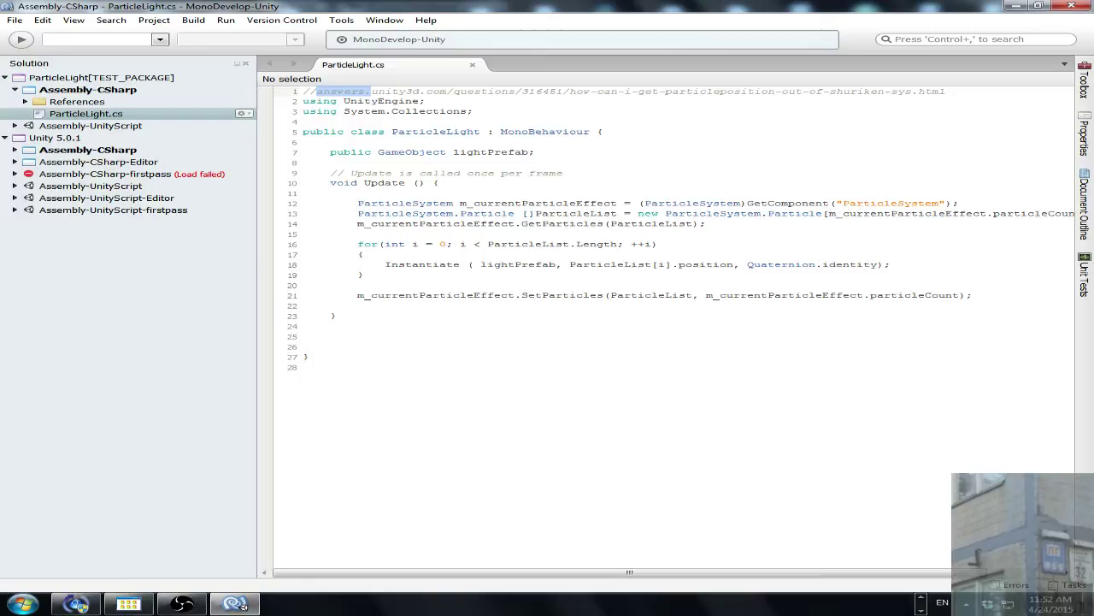
pyautogui.moveTo(950, 93); pyautogui.dragTo(274, 92)
pyautogui.moveTo(946, 91); pyautogui.dragTo(319, 91)
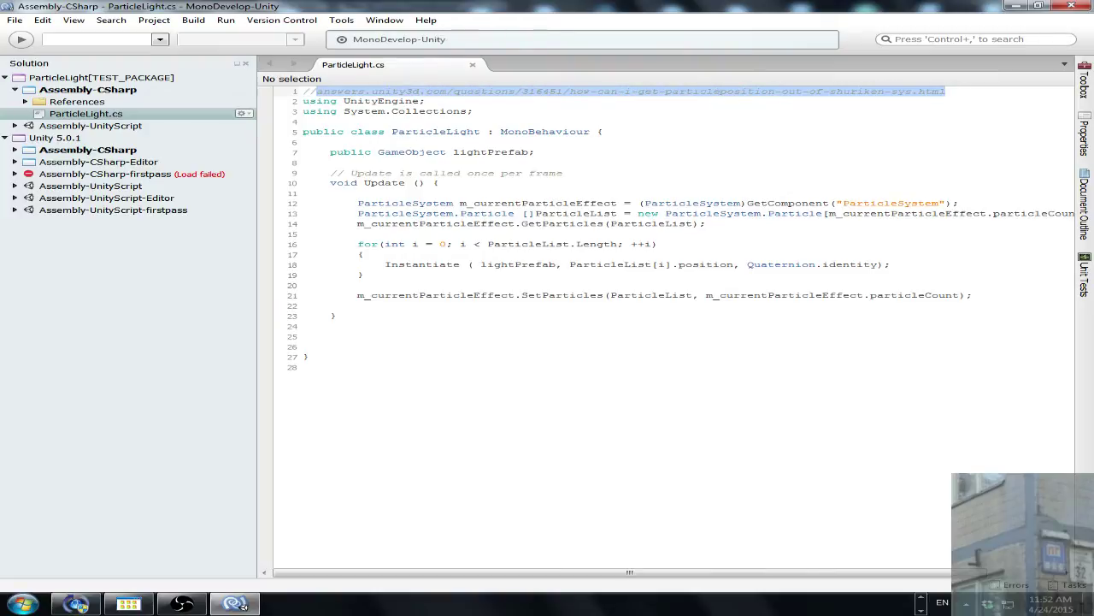
# Highlight the lightPrefab field on line 7 and the ParticleSystem fetch on line 12
pyautogui.click(331, 153)
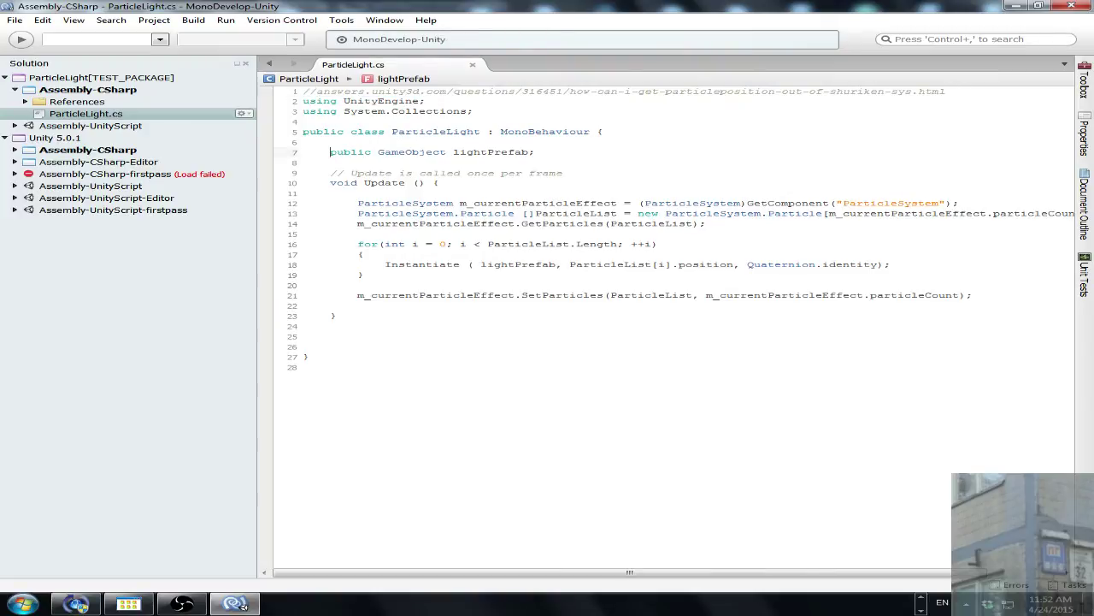
pyautogui.hotkey('shift', 'End')
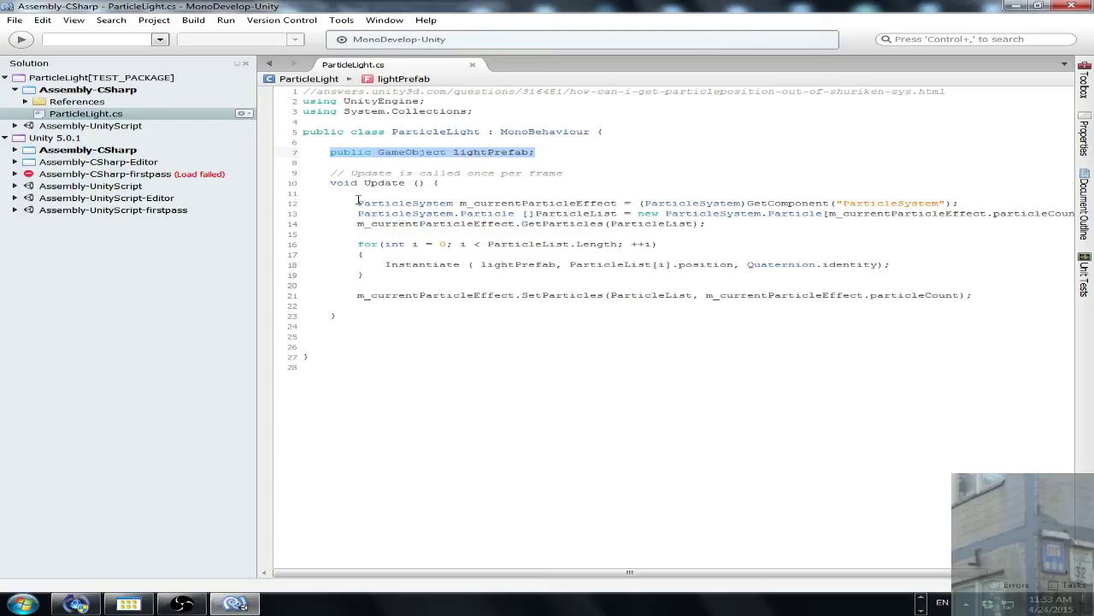
pyautogui.moveTo(357, 203); pyautogui.dragTo(961, 203)
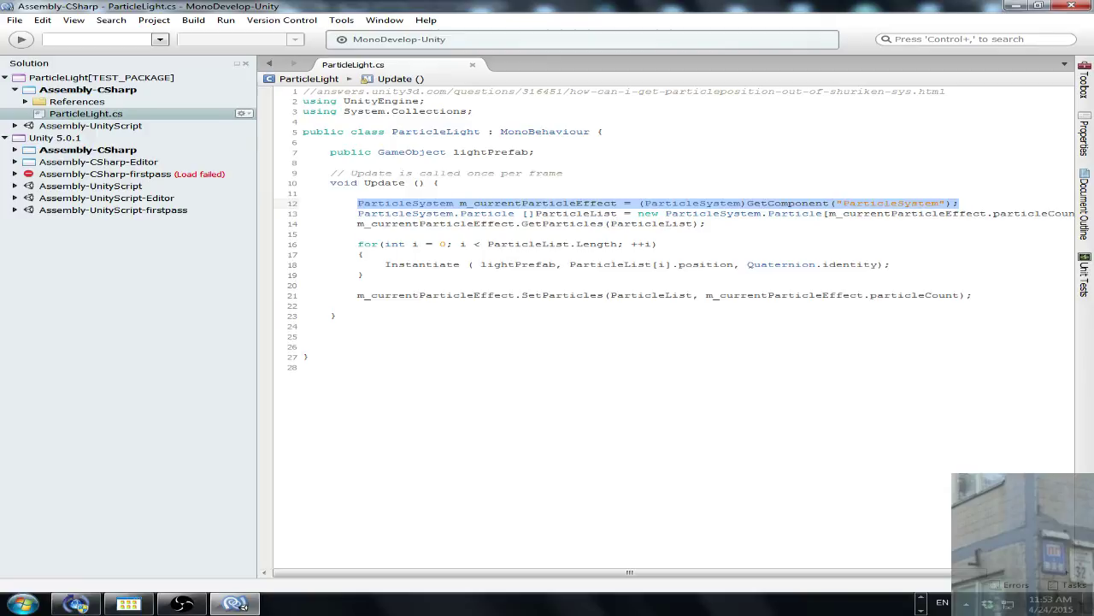
# Highlight the Instantiate call's lightPrefab and particle-position arguments on line 18, then return to Unity
pyautogui.click(384, 264)
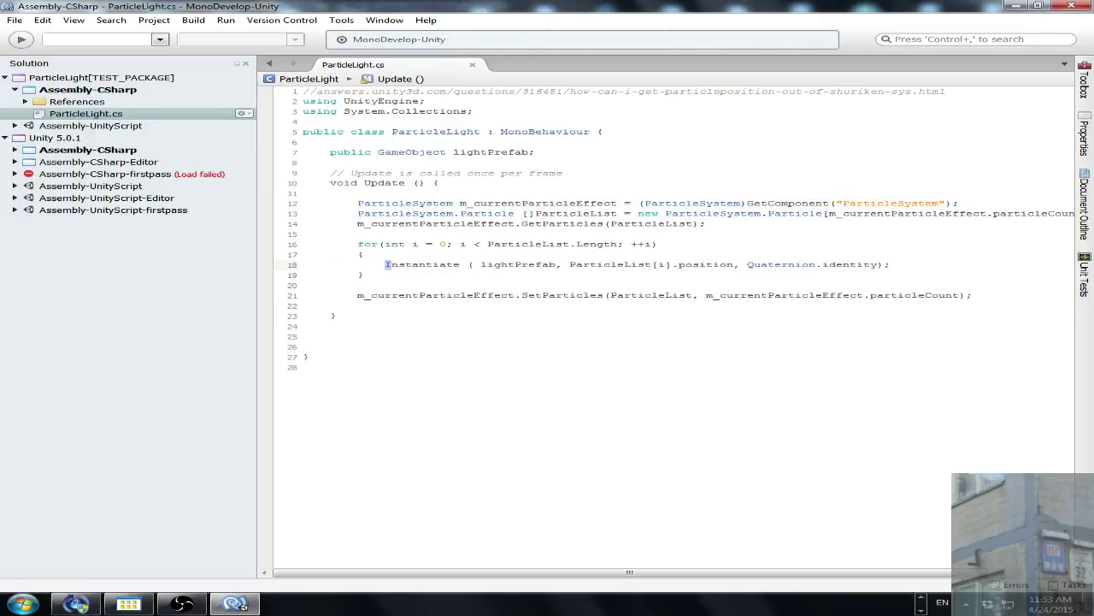
pyautogui.moveTo(385, 264); pyautogui.dragTo(611, 265)
pyautogui.moveTo(480, 265); pyautogui.dragTo(732, 264)
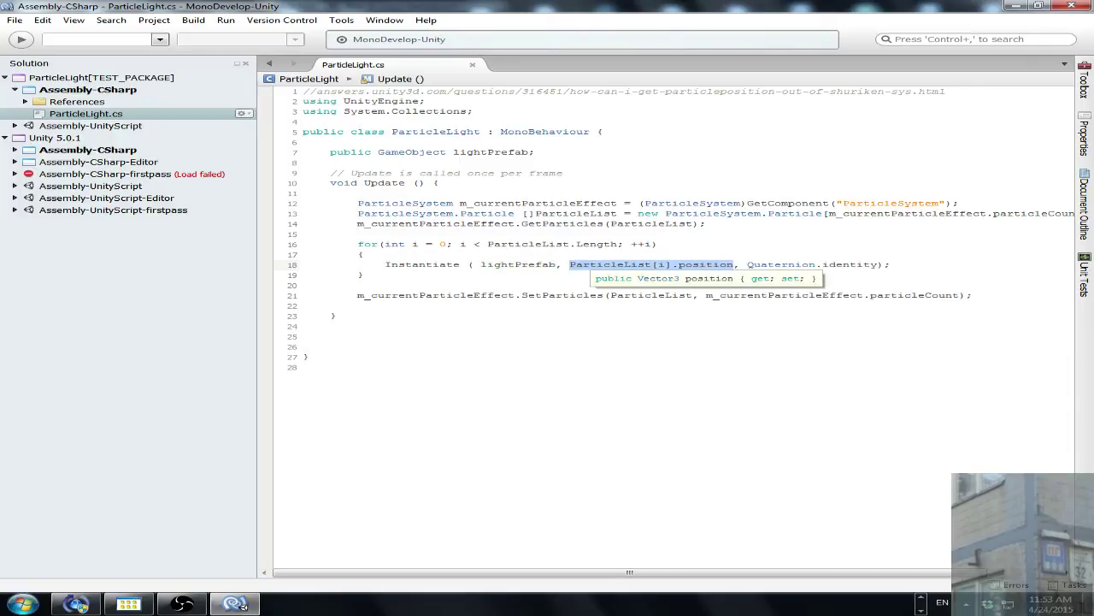
pyautogui.moveTo(560, 265); pyautogui.dragTo(481, 266)
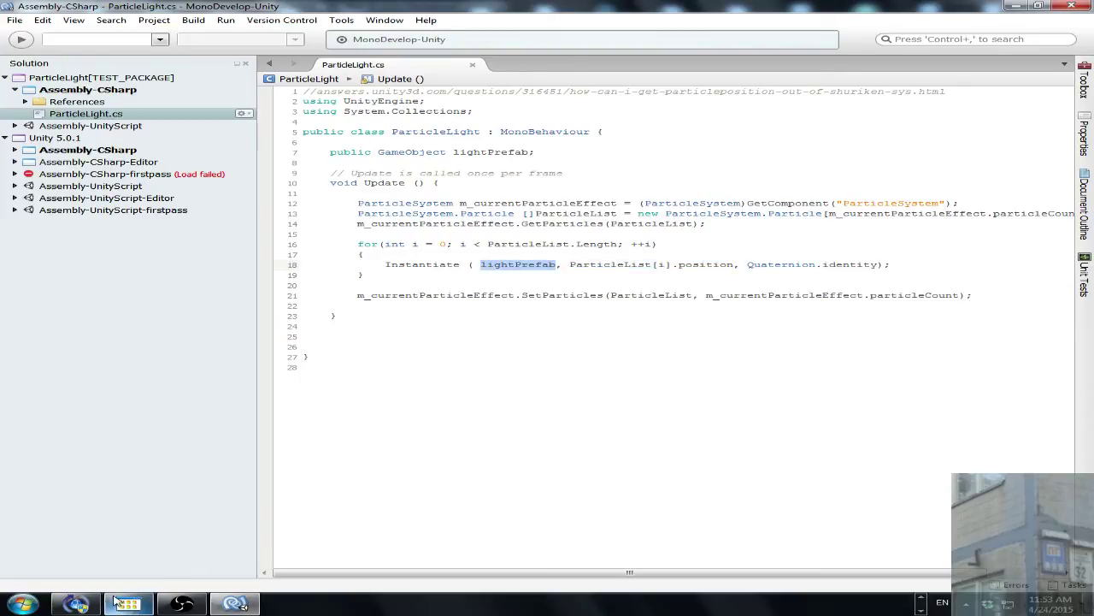
pyautogui.click(923, 603)
# Open the ParticleLightAutoDestroy.js script from the Unity project in MonoDevelop
pyautogui.click(116, 604)
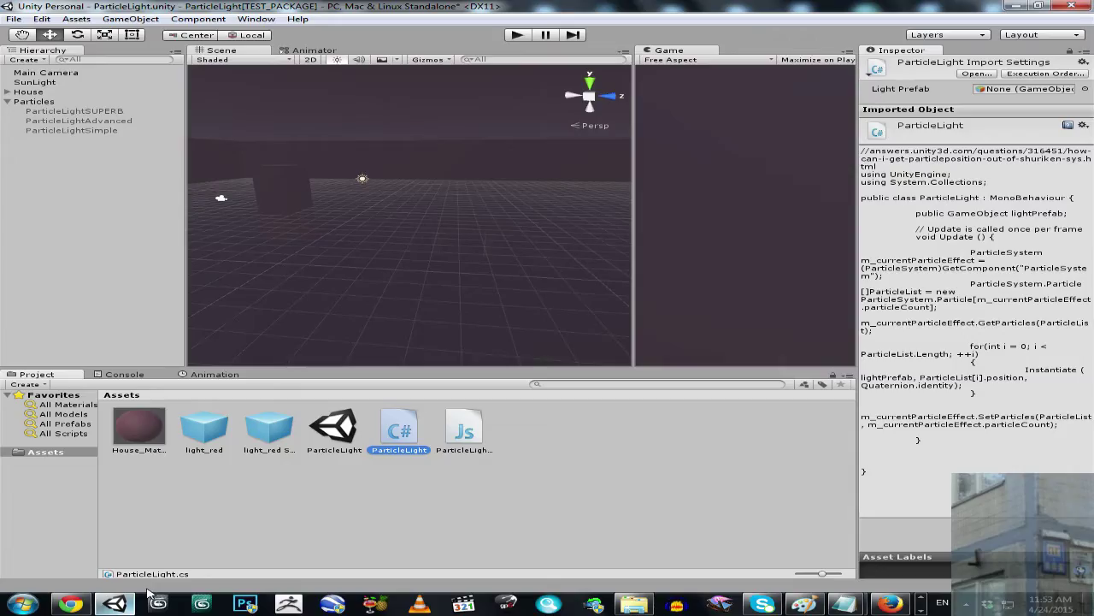
pyautogui.click(462, 427)
pyautogui.doubleClick(462, 425)
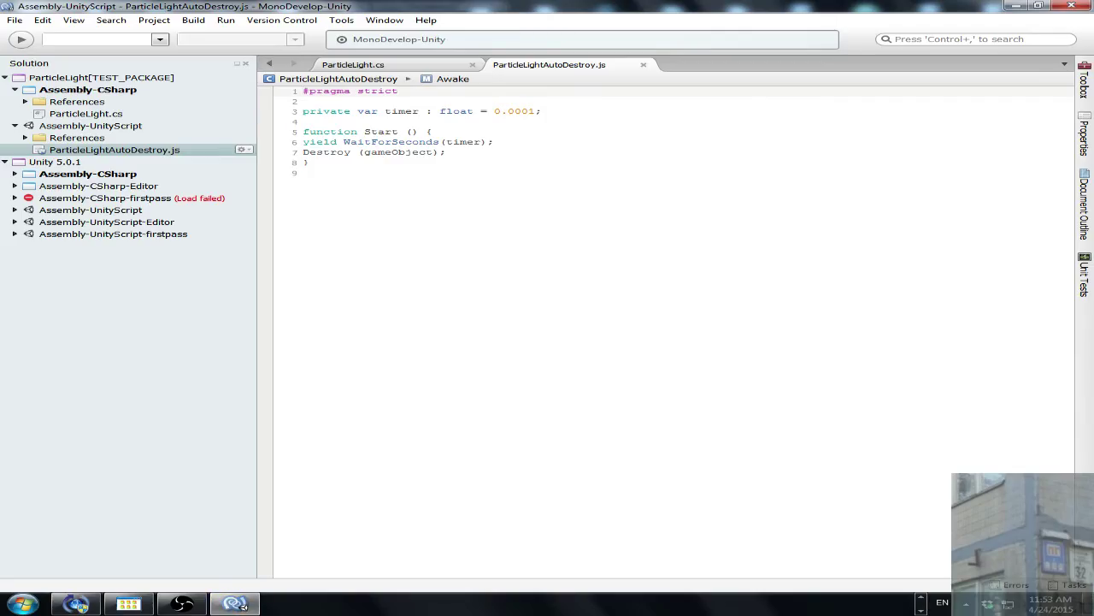
# Review the 0.0001 timer and Destroy line, then close ParticleLightAutoDestroy.js and ParticleLight.cs
pyautogui.moveTo(494, 112); pyautogui.dragTo(537, 112)
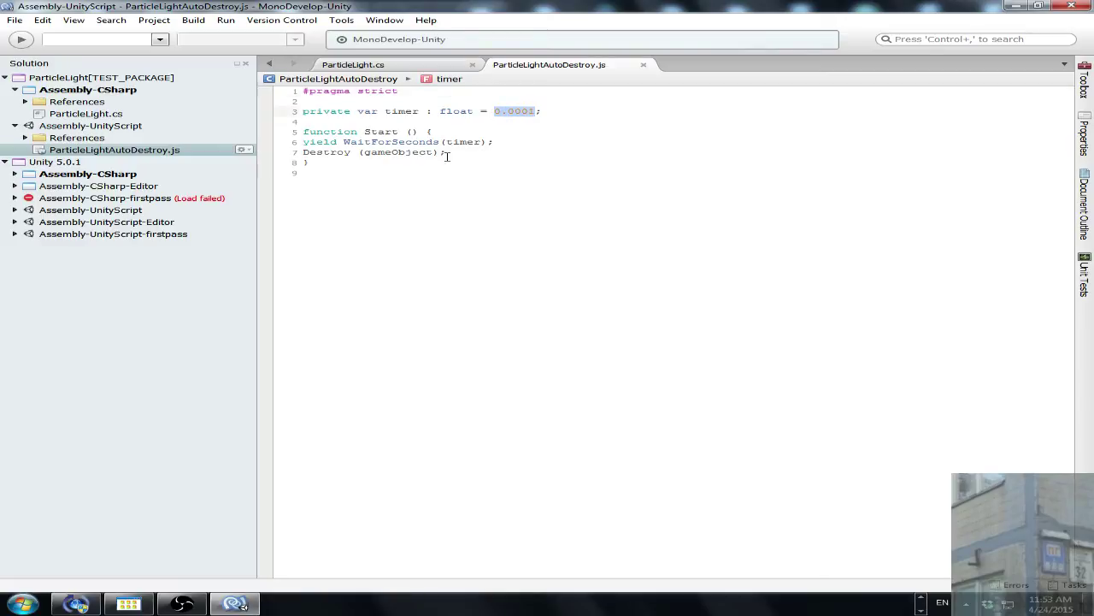
pyautogui.moveTo(446, 155); pyautogui.dragTo(305, 152)
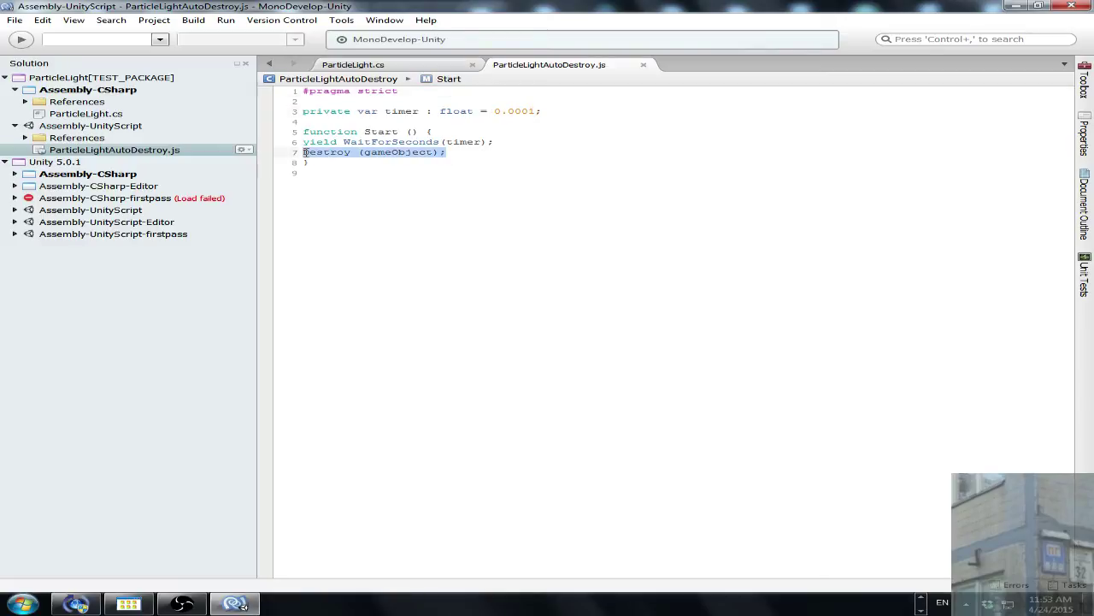
pyautogui.click(643, 65)
pyautogui.click(471, 65)
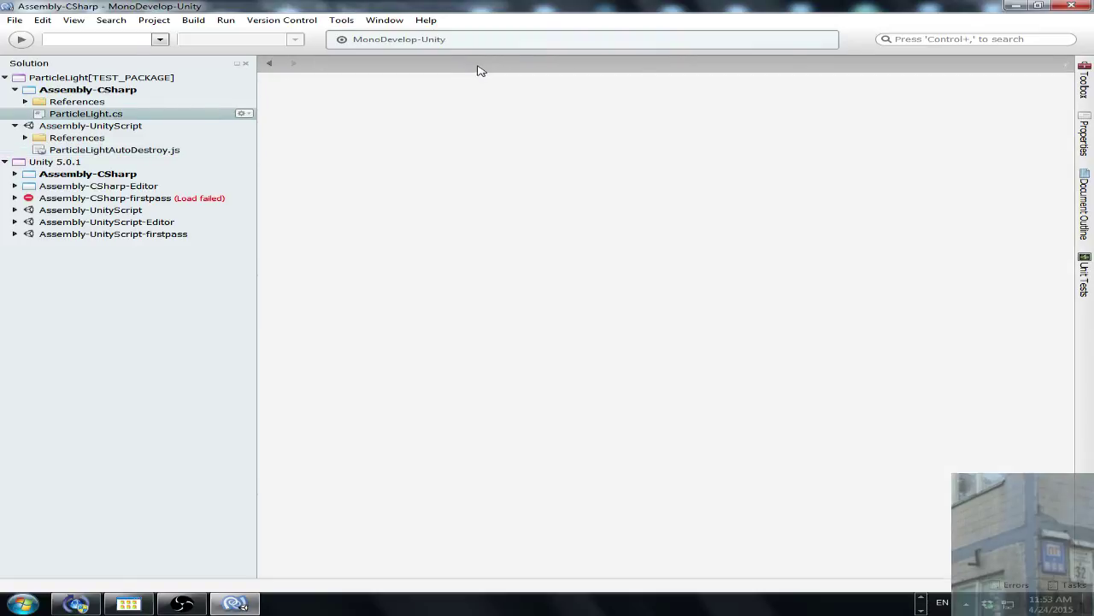
# Return to Unity and briefly inspect the House_Material asset
pyautogui.click(1015, 6)
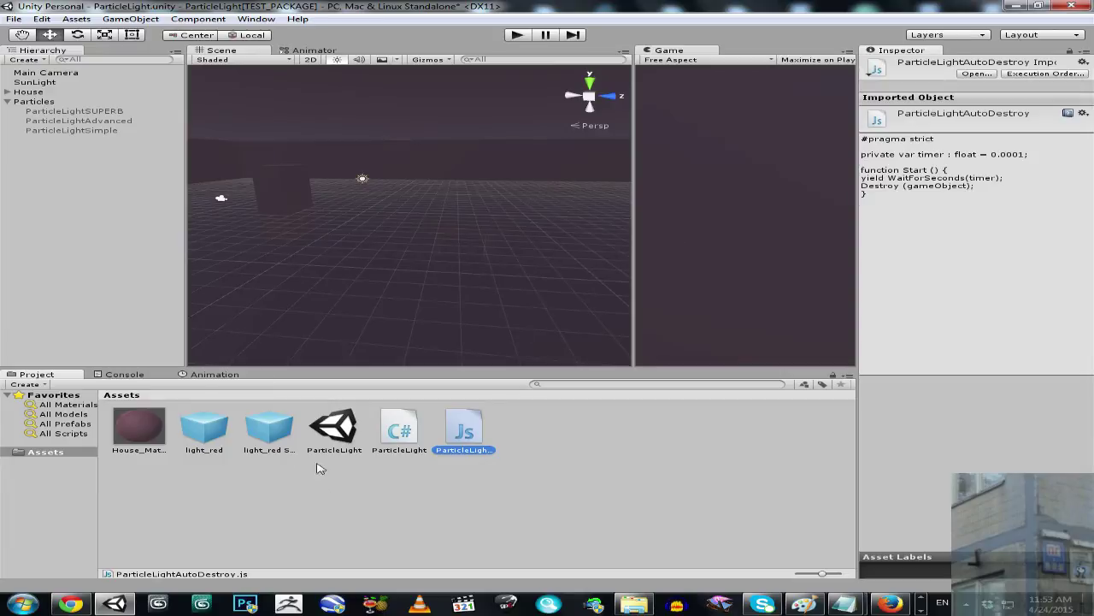
pyautogui.click(159, 436)
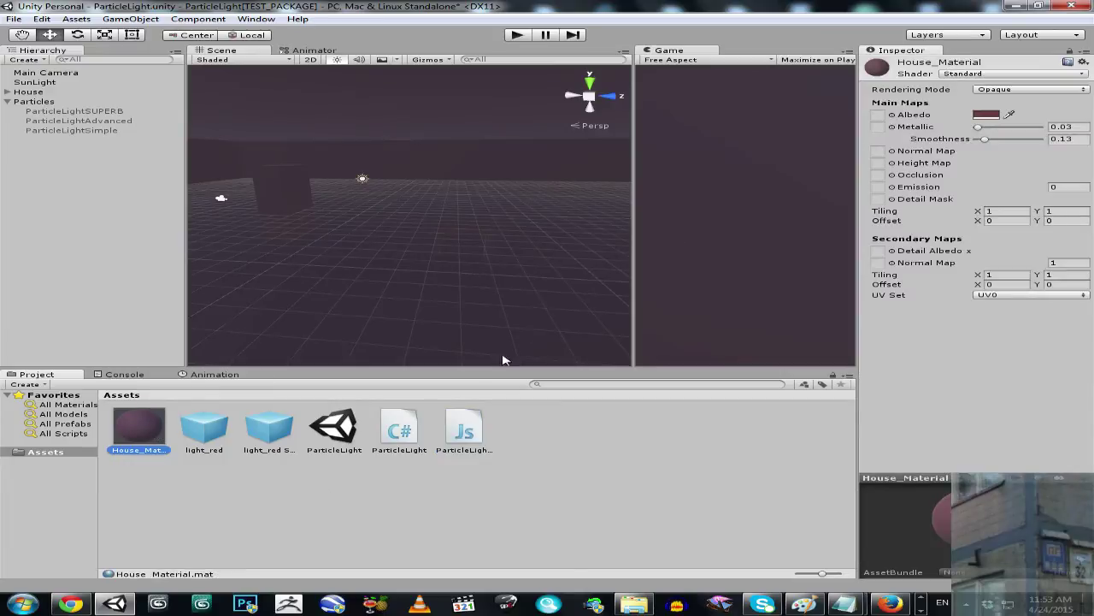
pyautogui.click(542, 446)
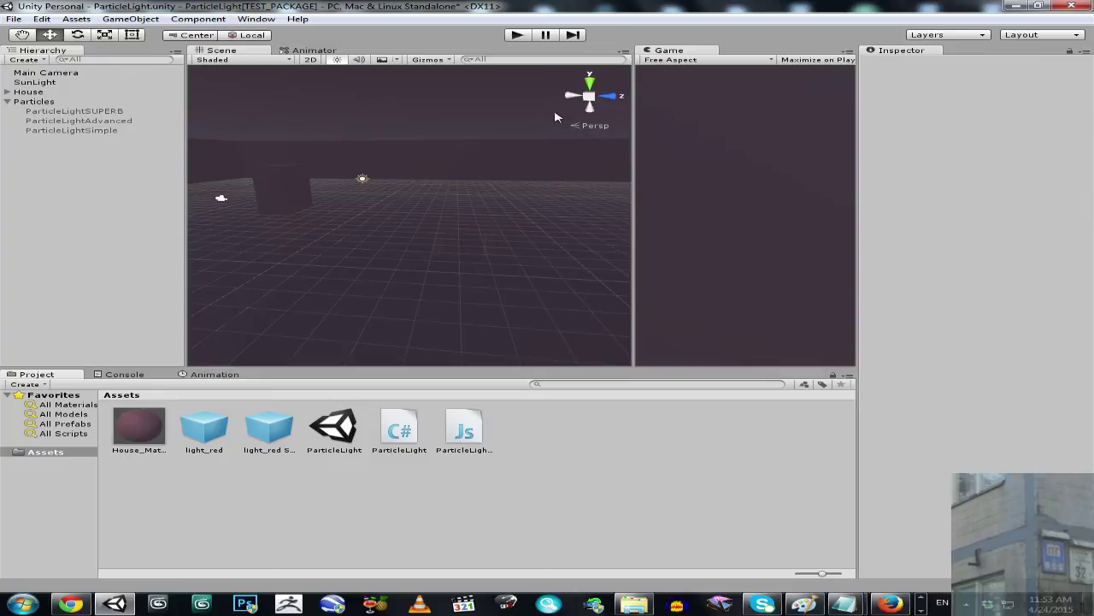
# Activate ParticleLightSimple in the Inspector and maximize the Scene view
pyautogui.click(101, 130)
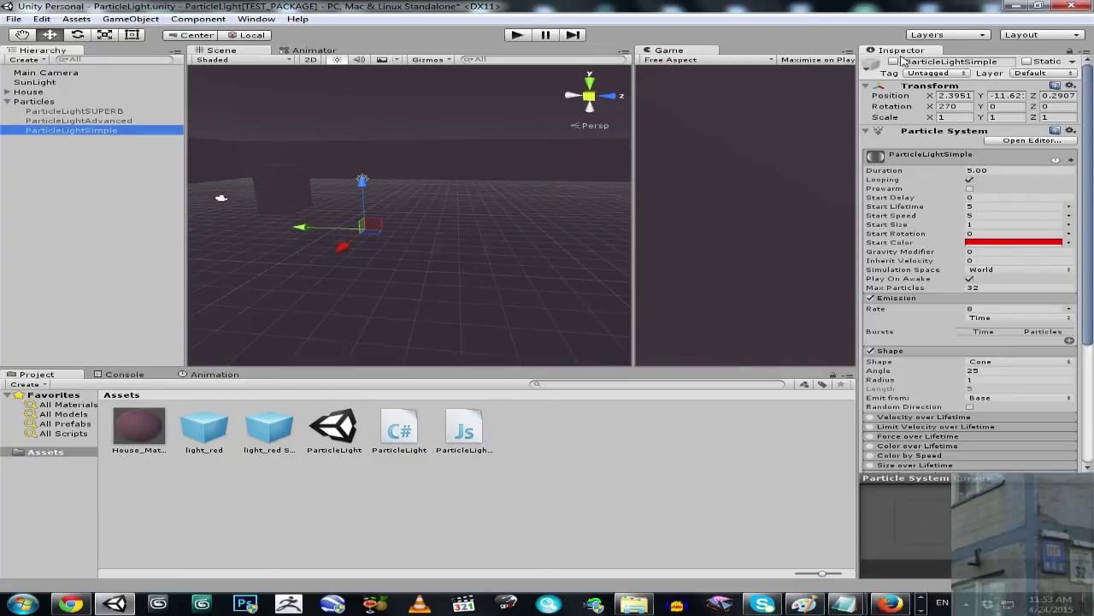
pyautogui.click(895, 64)
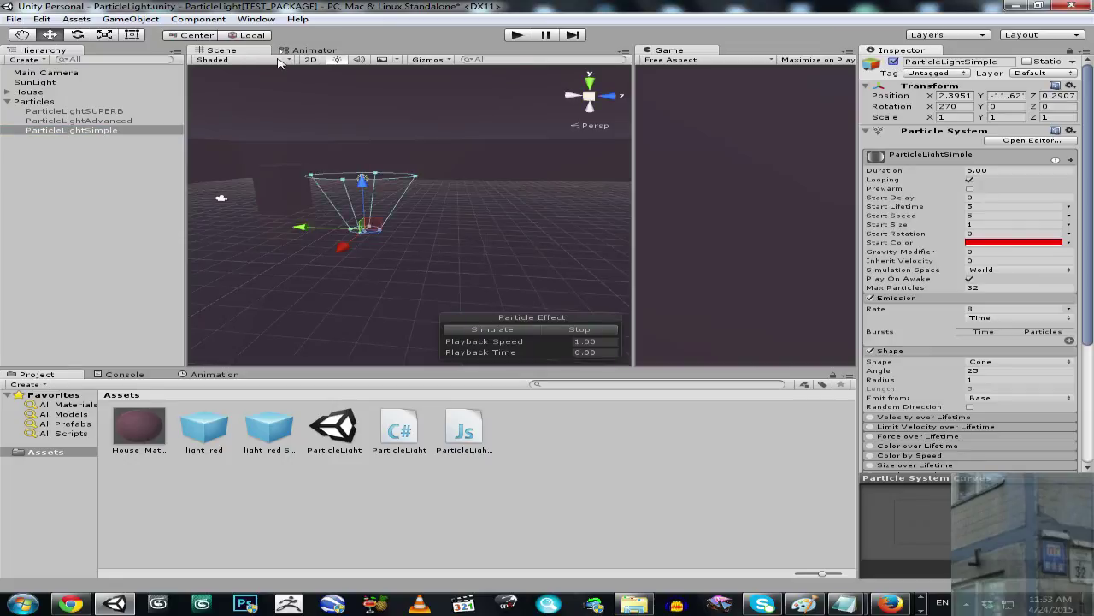
pyautogui.rightClick(229, 55)
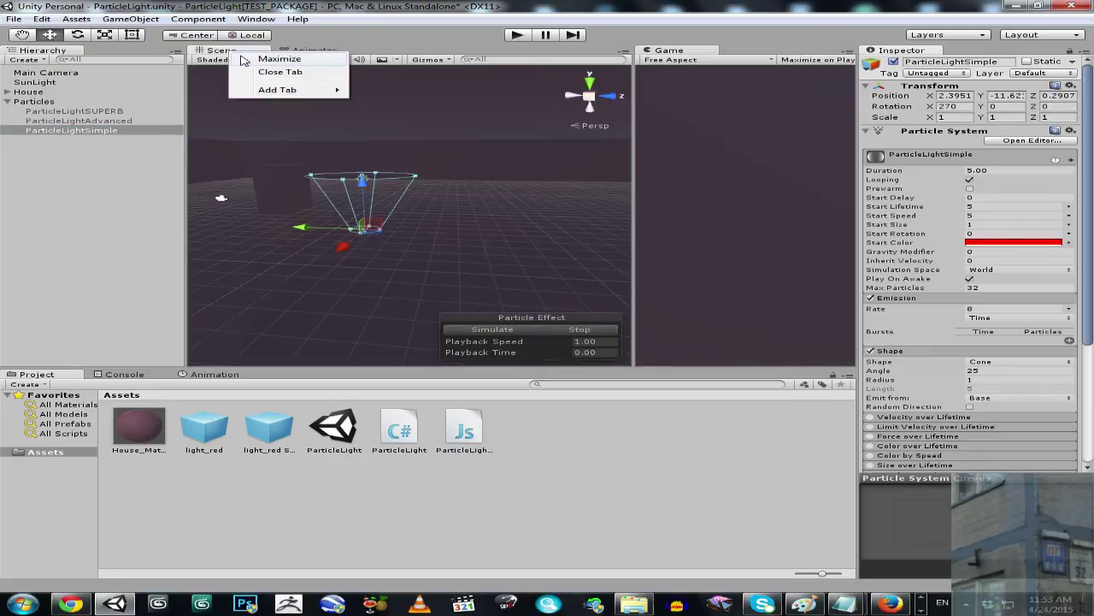
pyautogui.click(260, 61)
# Play the scene, orbit and fly the camera around the red particle lights, then stop
pyautogui.click(516, 35)
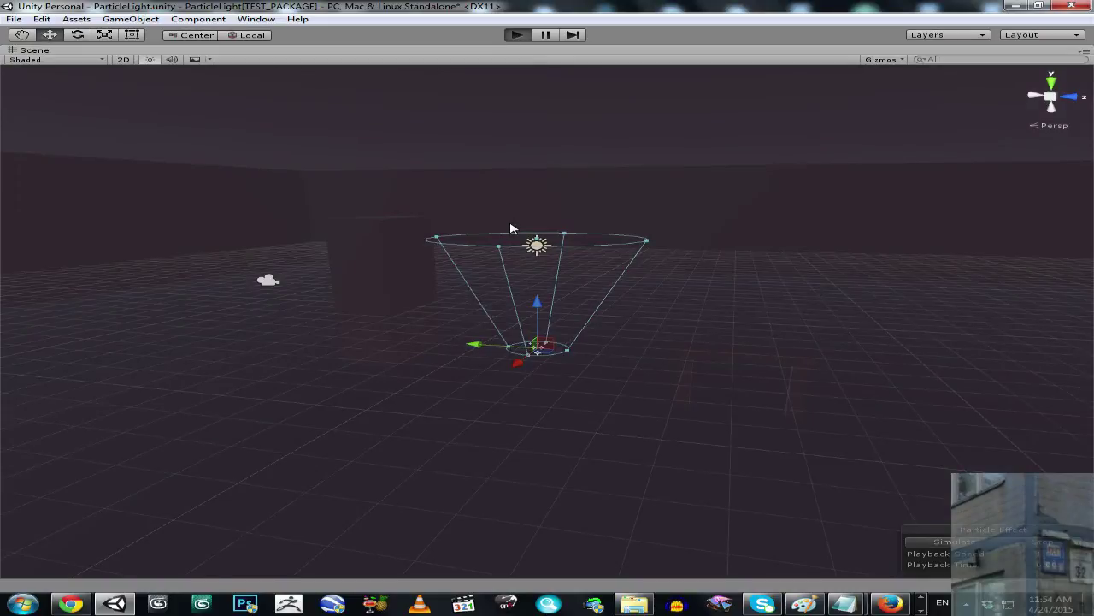
pyautogui.keyDown('alt'); pyautogui.moveTo(510, 232); pyautogui.dragTo(542, 218); pyautogui.keyUp('alt')
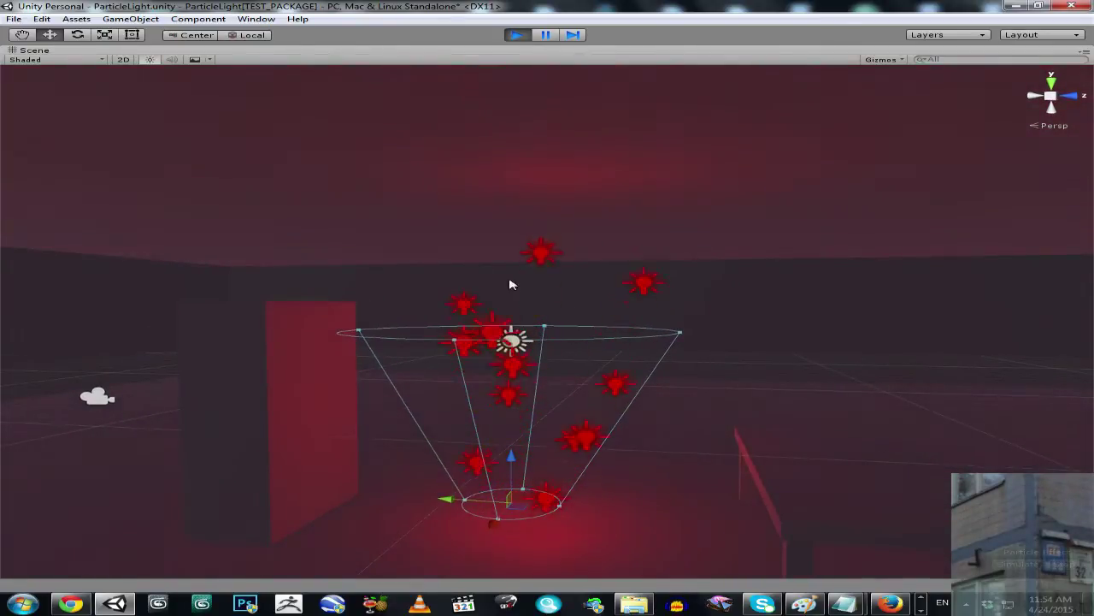
pyautogui.moveTo(566, 245); pyautogui.dragTo(549, 245, button='right')
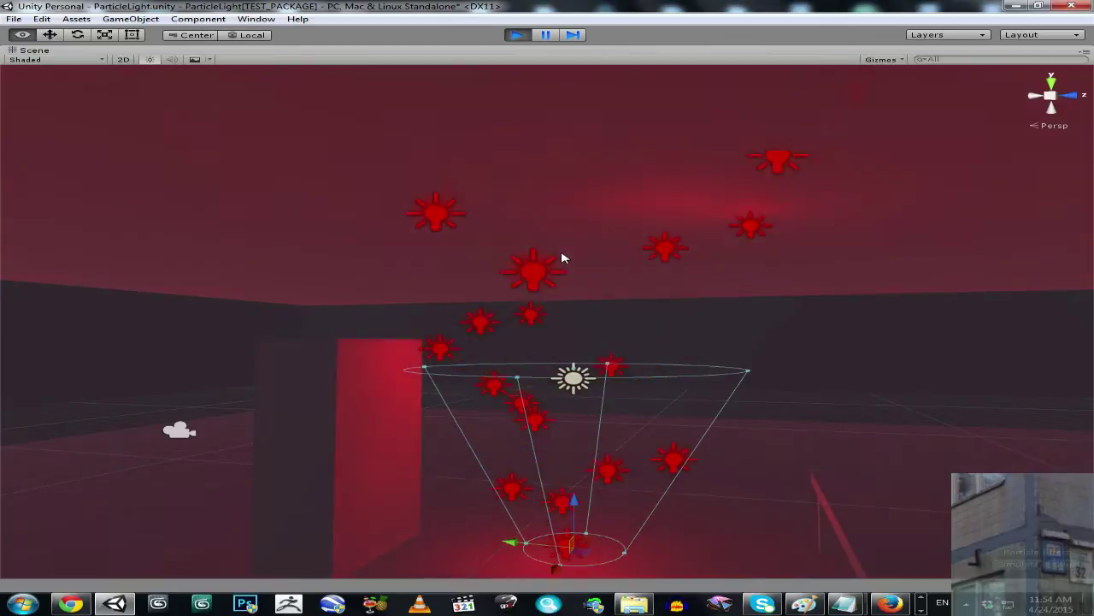
pyautogui.moveTo(562, 257); pyautogui.dragTo(636, 289, button='right')
pyautogui.press('w')
pyautogui.press('s')
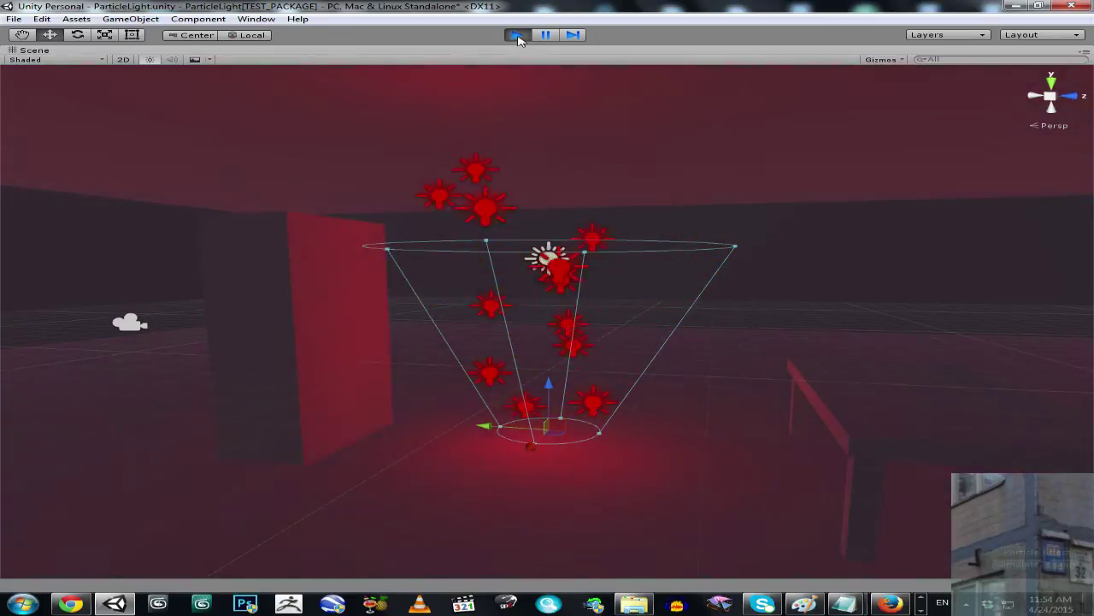
pyautogui.click(517, 34)
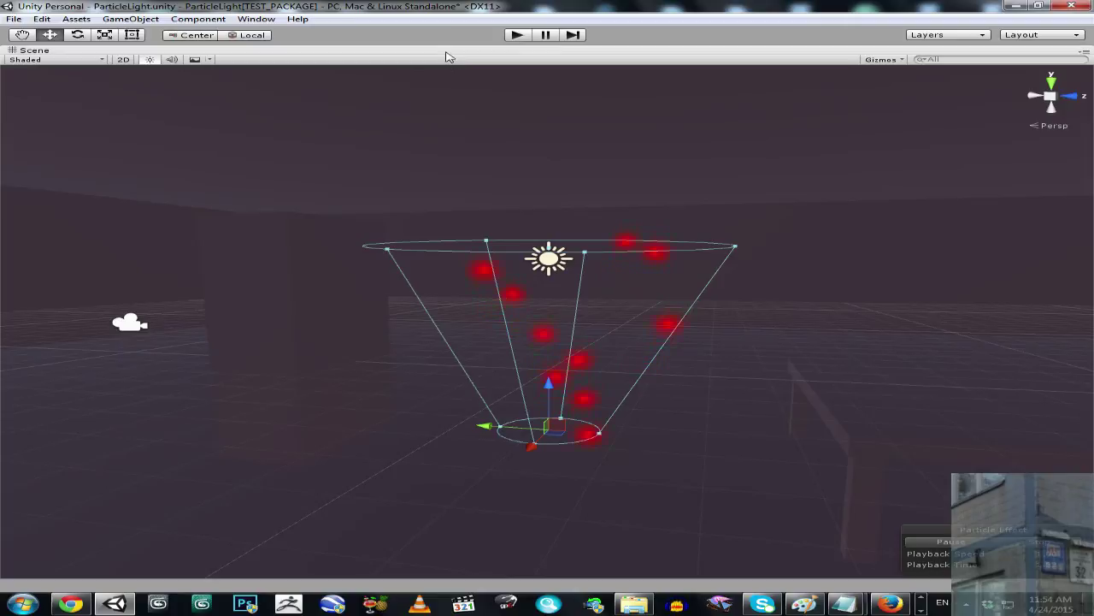
# Restore the layout, turn ParticleLightSimple off and ParticleLightAdvanced on, then re-maximize the Scene view
pyautogui.rightClick(451, 51)
pyautogui.click(466, 58)
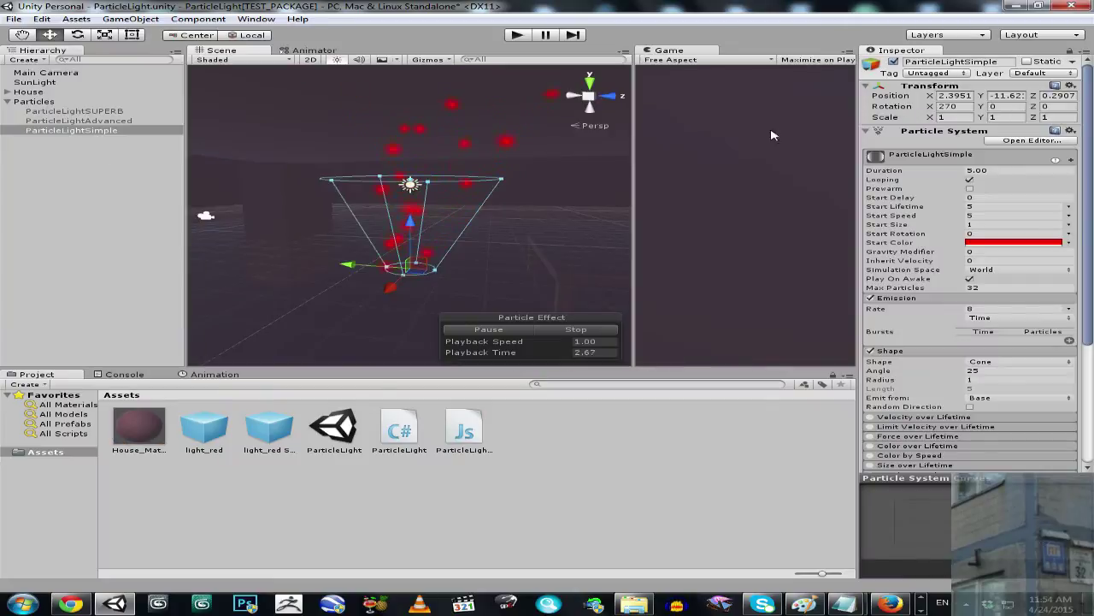
pyautogui.click(894, 61)
pyautogui.click(152, 122)
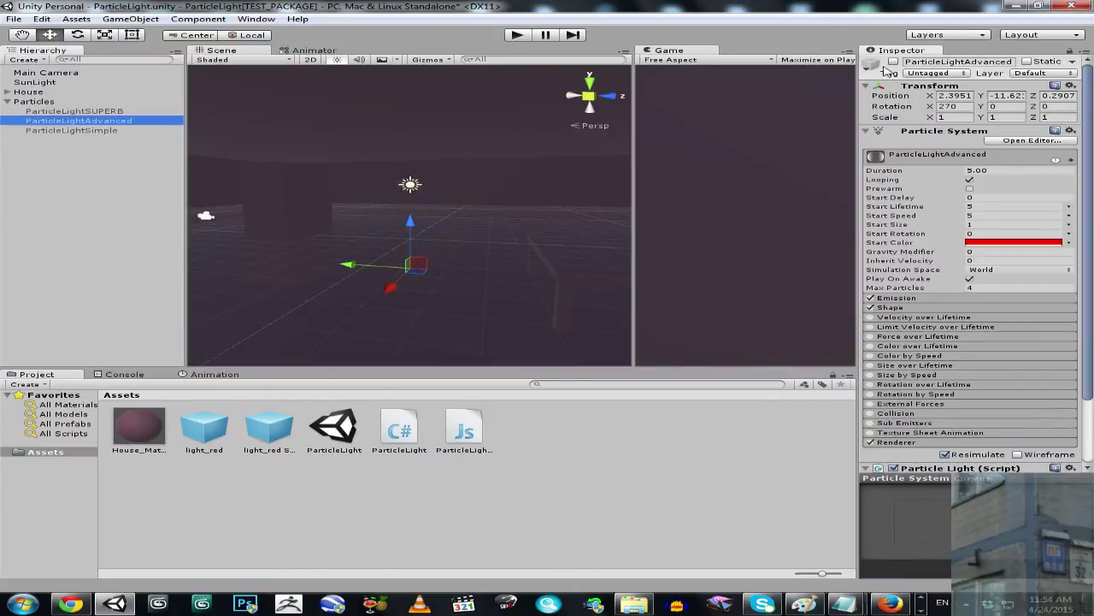
pyautogui.click(894, 61)
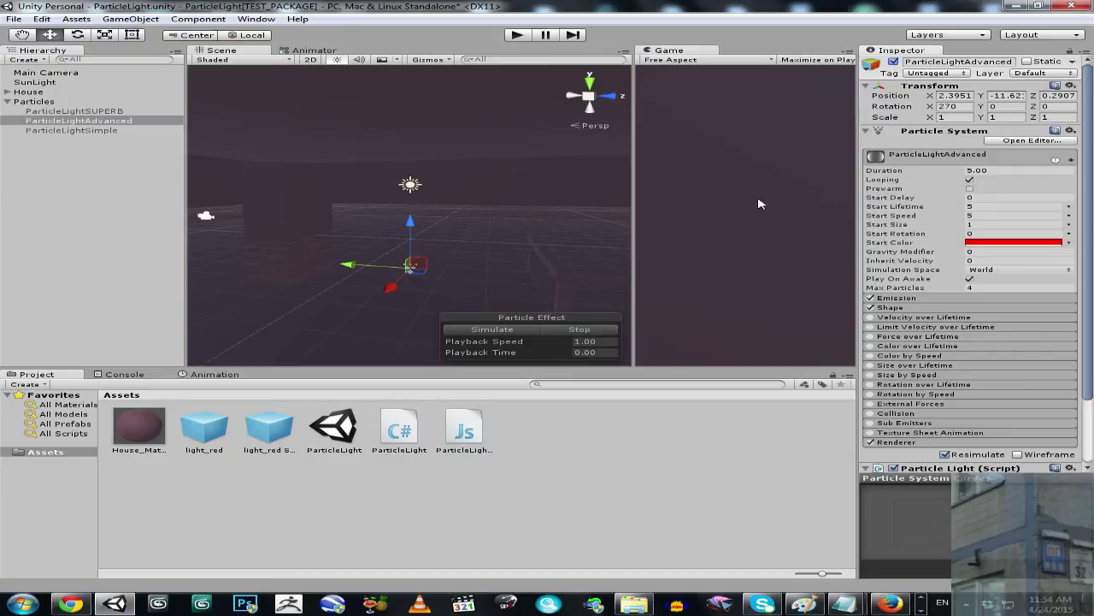
pyautogui.rightClick(267, 53)
pyautogui.click(303, 55)
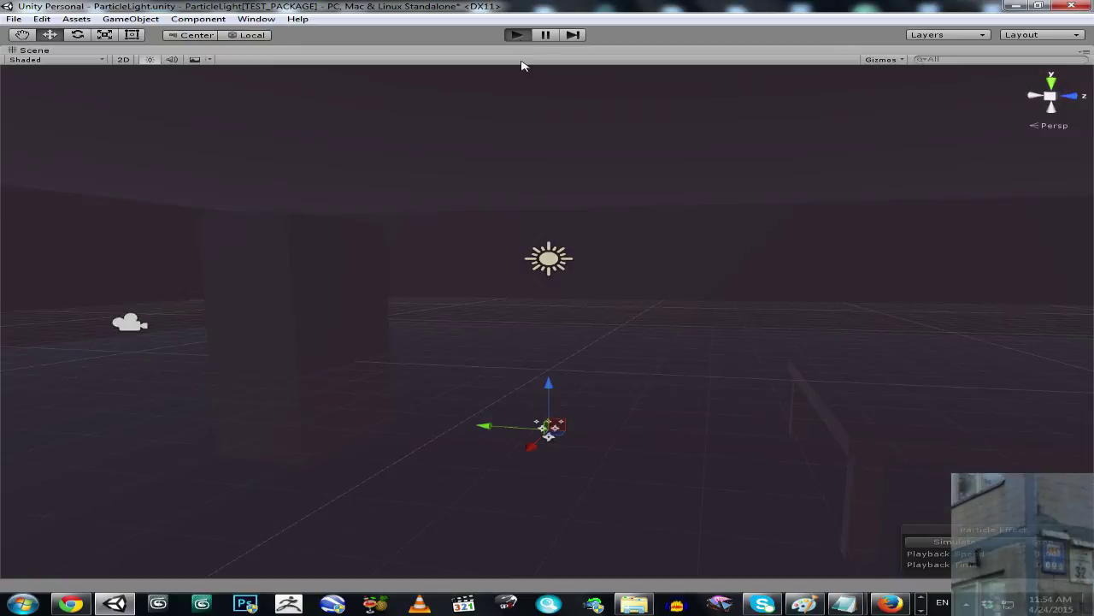
# Play with Ctrl+P, drag the Advanced emitter over the table and floor while orbiting, then stop
pyautogui.hotkey('ctrl', 'p')
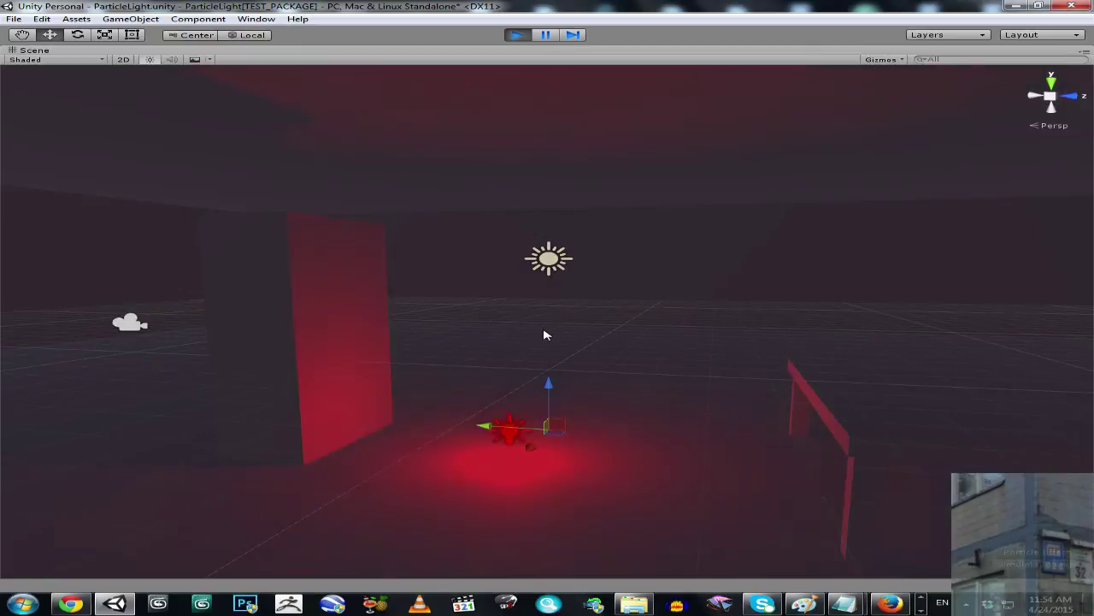
pyautogui.moveTo(544, 333); pyautogui.dragTo(564, 376, button='right')
pyautogui.moveTo(564, 376); pyautogui.dragTo(665, 364)
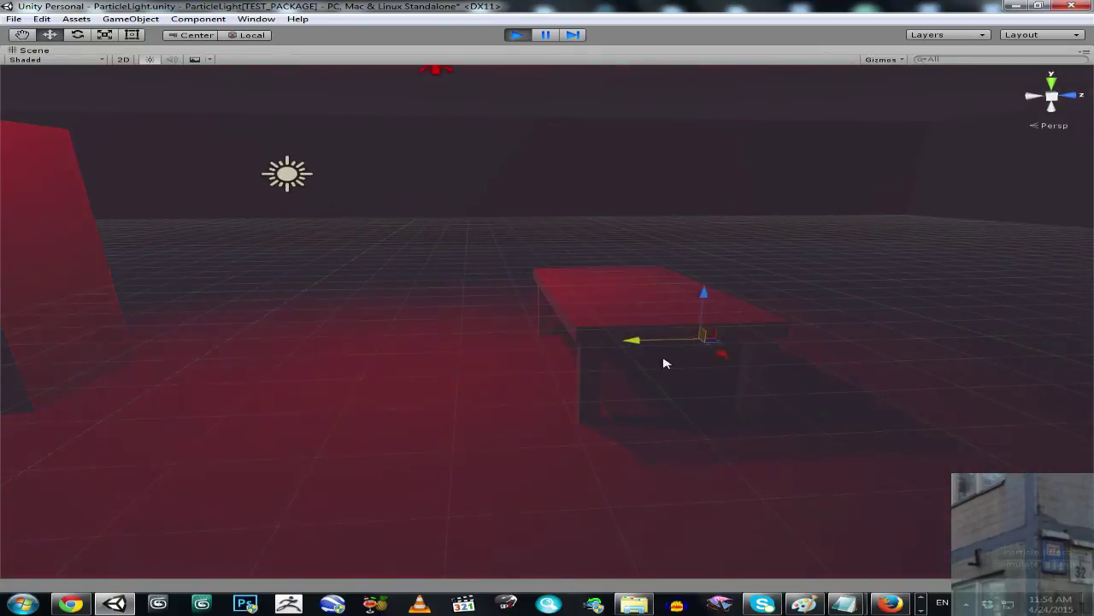
pyautogui.keyDown('alt'); pyautogui.moveTo(763, 365); pyautogui.dragTo(699, 361); pyautogui.keyUp('alt')
pyautogui.moveTo(618, 357); pyautogui.dragTo(655, 381)
pyautogui.keyDown('alt'); pyautogui.moveTo(407, 305); pyautogui.dragTo(458, 342); pyautogui.keyUp('alt')
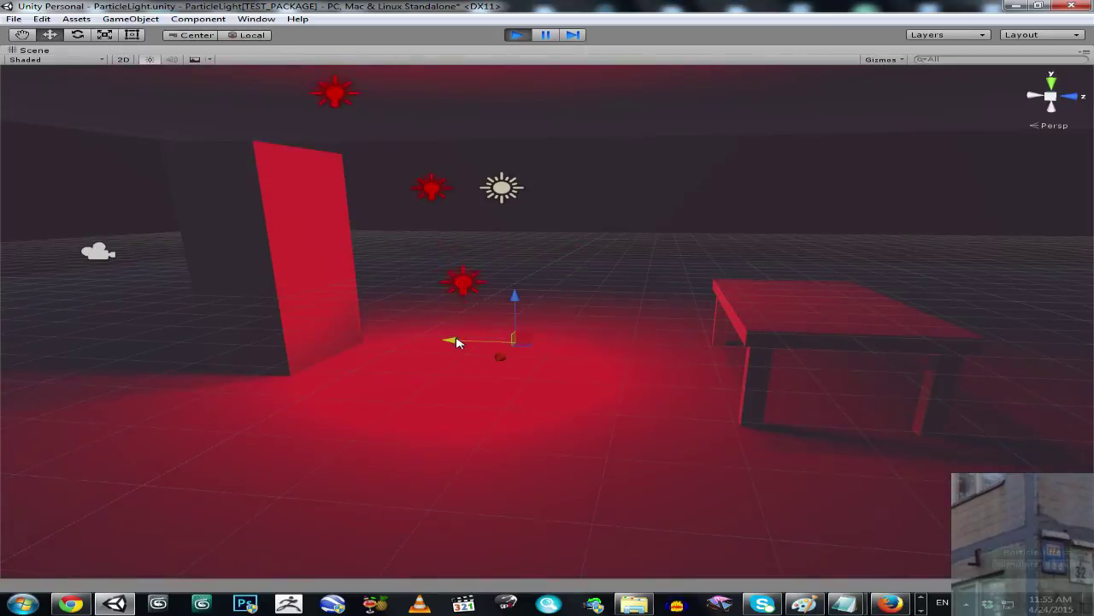
pyautogui.keyDown('alt'); pyautogui.moveTo(465, 342); pyautogui.dragTo(576, 335); pyautogui.keyUp('alt')
pyautogui.moveTo(537, 366); pyautogui.dragTo(416, 365)
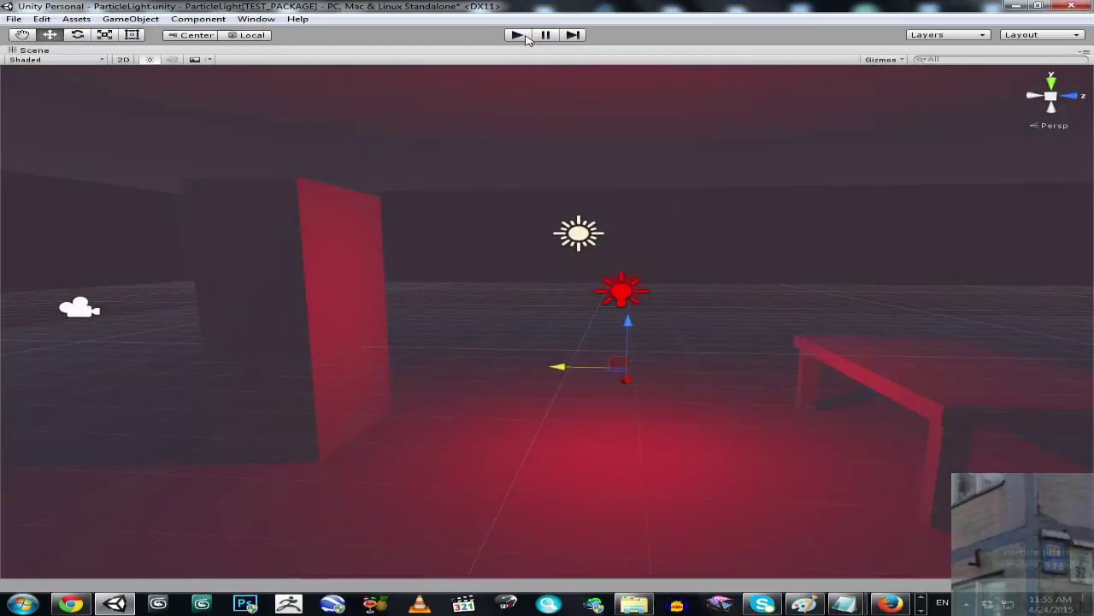
pyautogui.click(518, 35)
# Restore the layout and switch ParticleLightAdvanced off and ParticleLightSUPERB on
pyautogui.rightClick(412, 55)
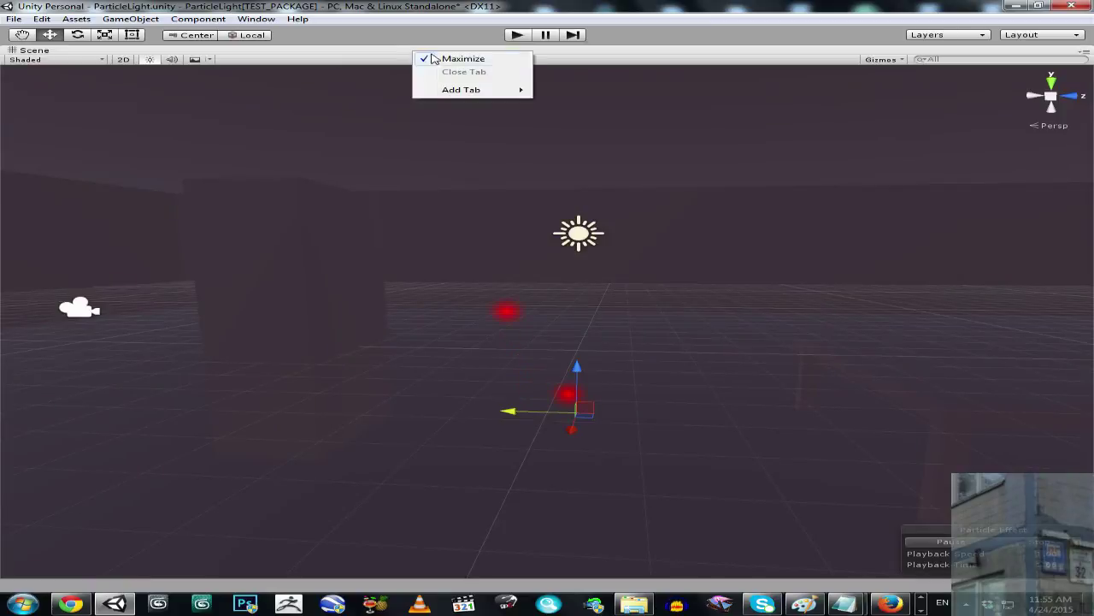
pyautogui.click(441, 61)
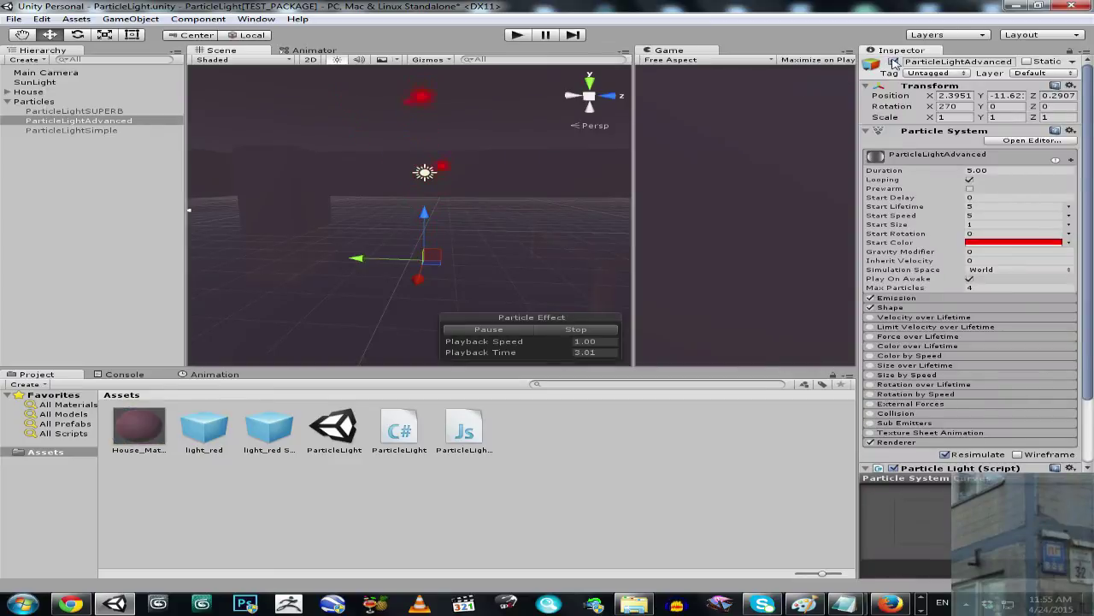
pyautogui.click(893, 62)
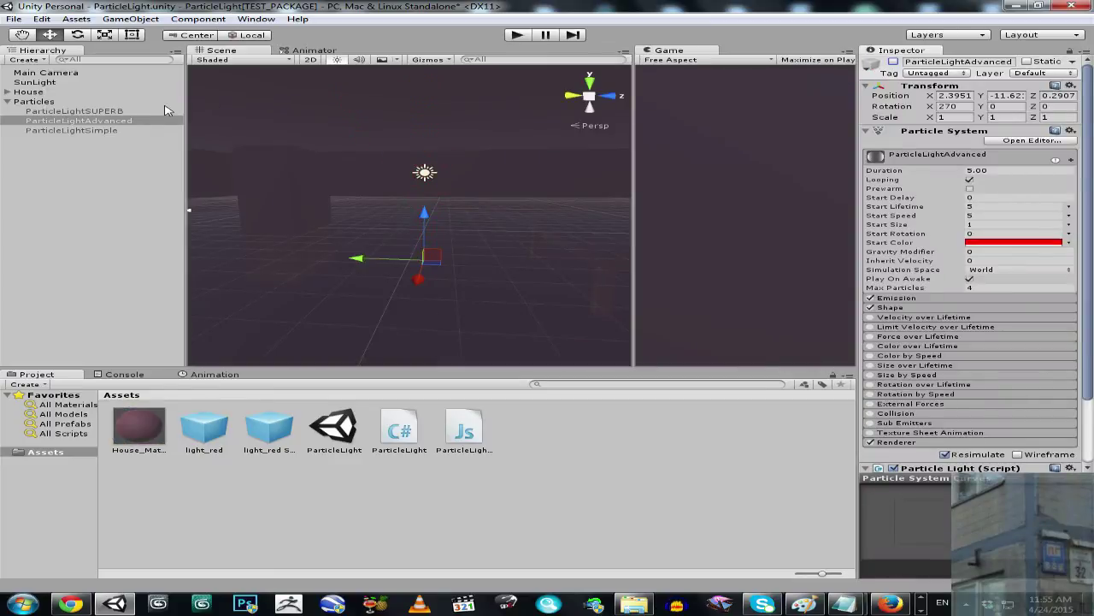
pyautogui.click(894, 62)
# Maximize the Scene view, tilt the view over the emitter, and start playback
pyautogui.rightClick(241, 51)
pyautogui.click(258, 60)
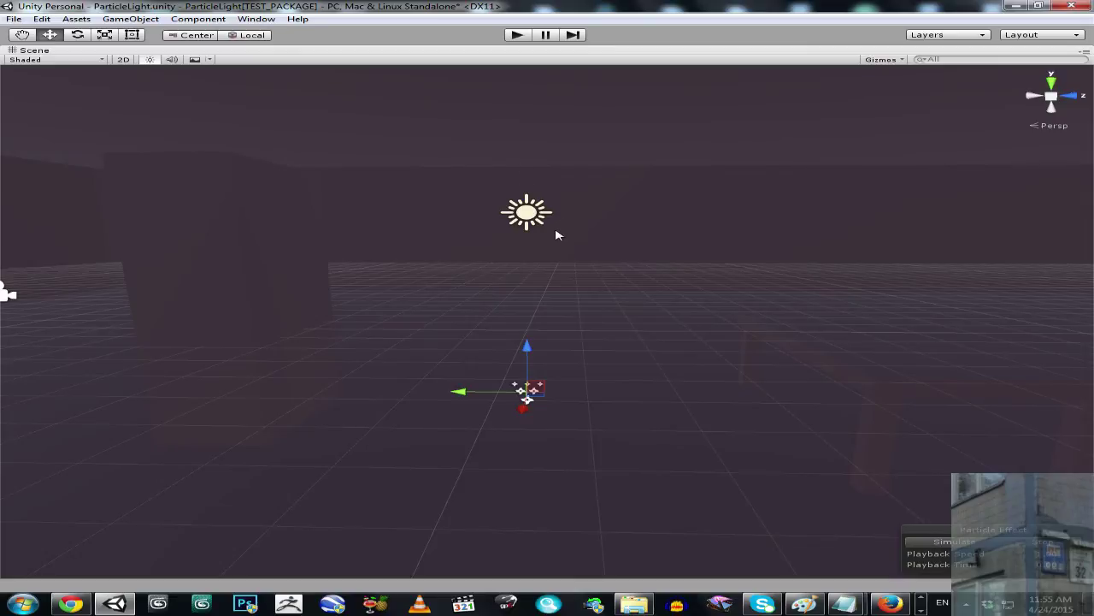
pyautogui.moveTo(565, 242); pyautogui.dragTo(590, 247, button='right')
pyautogui.click(517, 35)
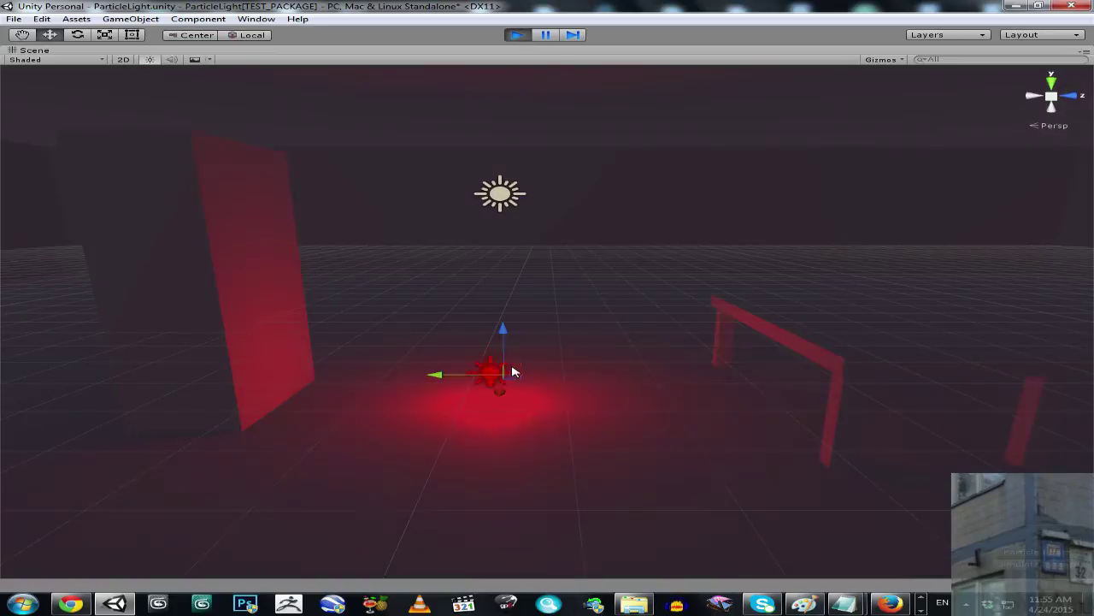
# Frame the SUPERB emitter, nudge it along X, and fly the view around and under the table
pyautogui.press('f')
pyautogui.moveTo(465, 377); pyautogui.dragTo(494, 378)
pyautogui.moveTo(494, 379); pyautogui.dragTo(645, 368, button='right')
pyautogui.moveTo(553, 368); pyautogui.dragTo(622, 394, button='right')
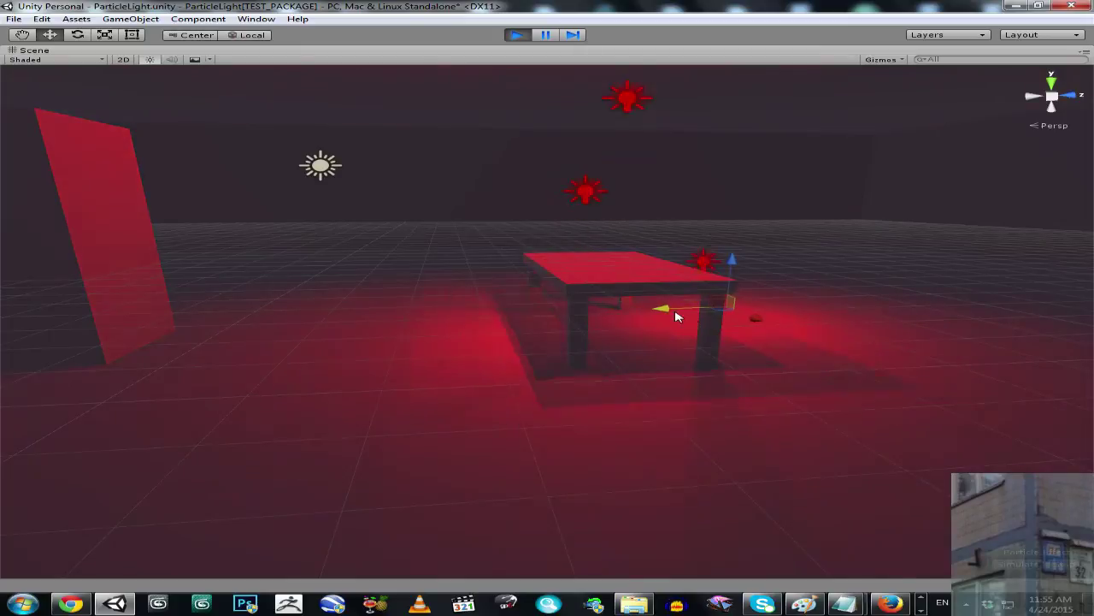
pyautogui.moveTo(676, 316); pyautogui.dragTo(577, 328, button='right')
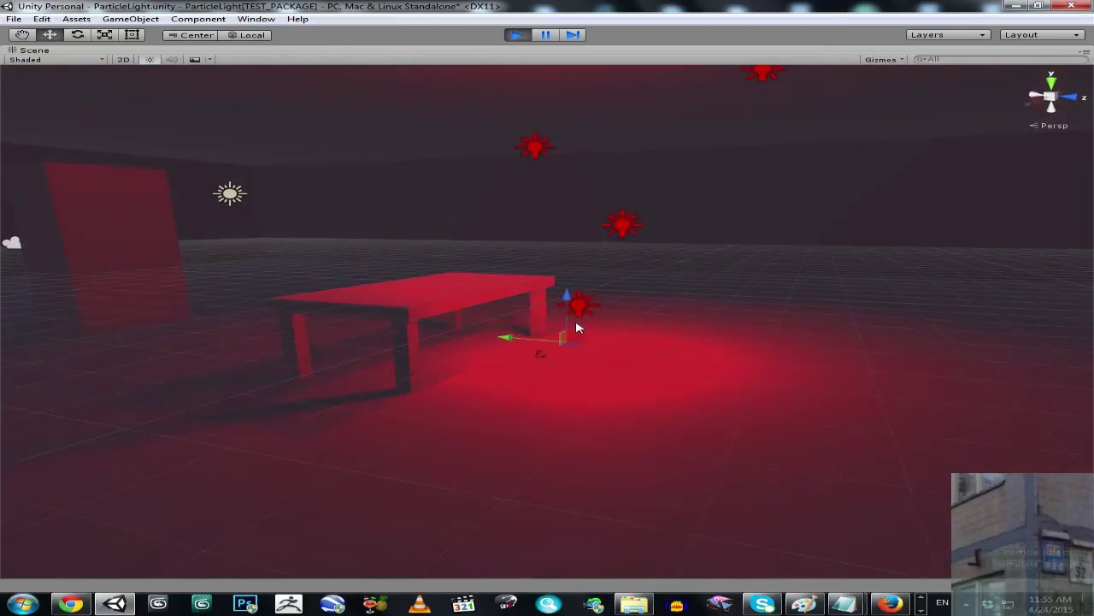
pyautogui.moveTo(504, 337); pyautogui.dragTo(451, 330, button='right')
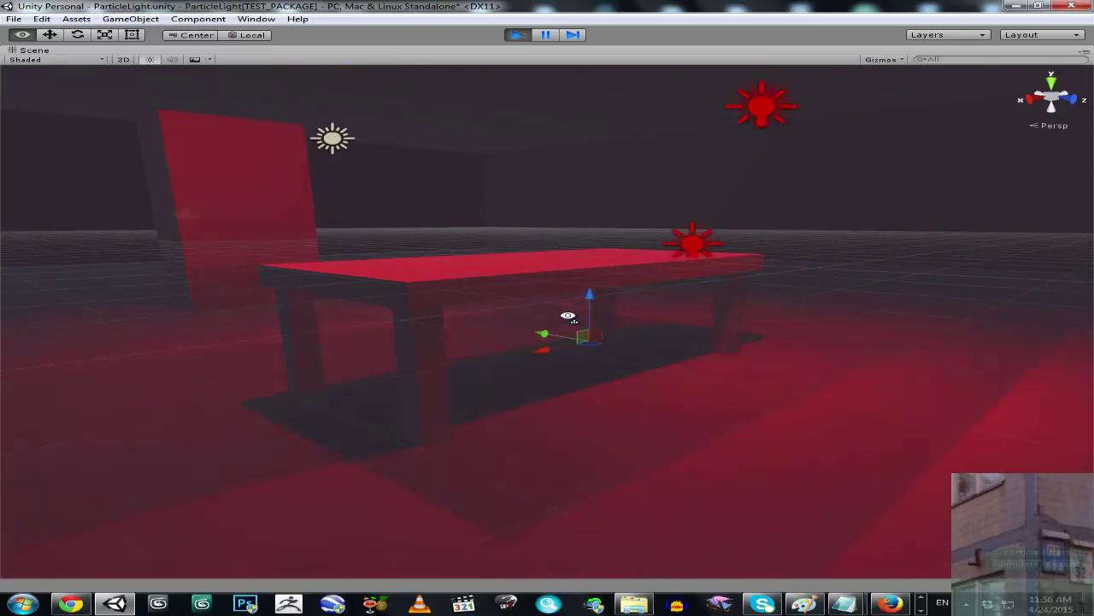
pyautogui.moveTo(580, 309)
pyautogui.mouseDown(button='right')
pyautogui.moveTo(587, 273)
pyautogui.moveTo(569, 286)
pyautogui.moveTo(587, 303)
pyautogui.mouseUp(button='right')
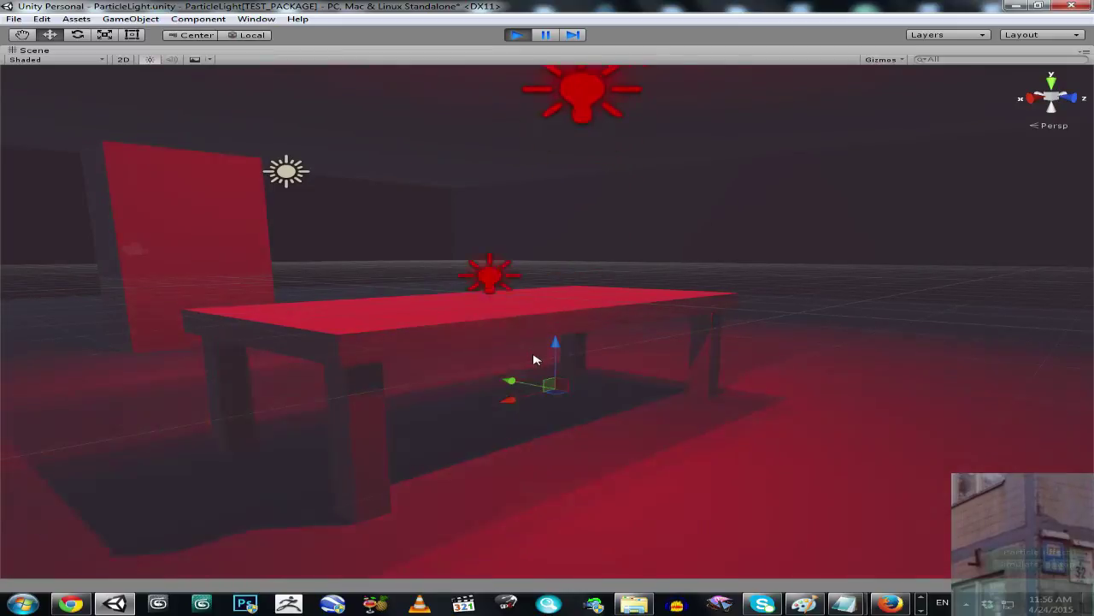
pyautogui.moveTo(525, 361); pyautogui.dragTo(530, 316, button='right')
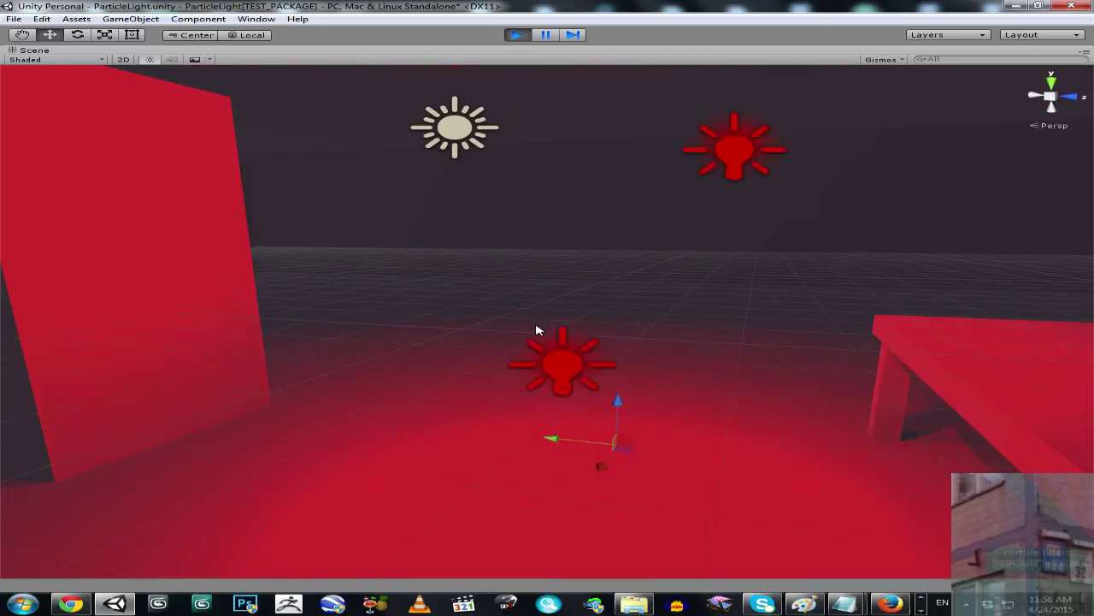
# Turn the view to inspect the red-lit wall and table, then stop the scene
pyautogui.moveTo(564, 342); pyautogui.dragTo(525, 359, button='right')
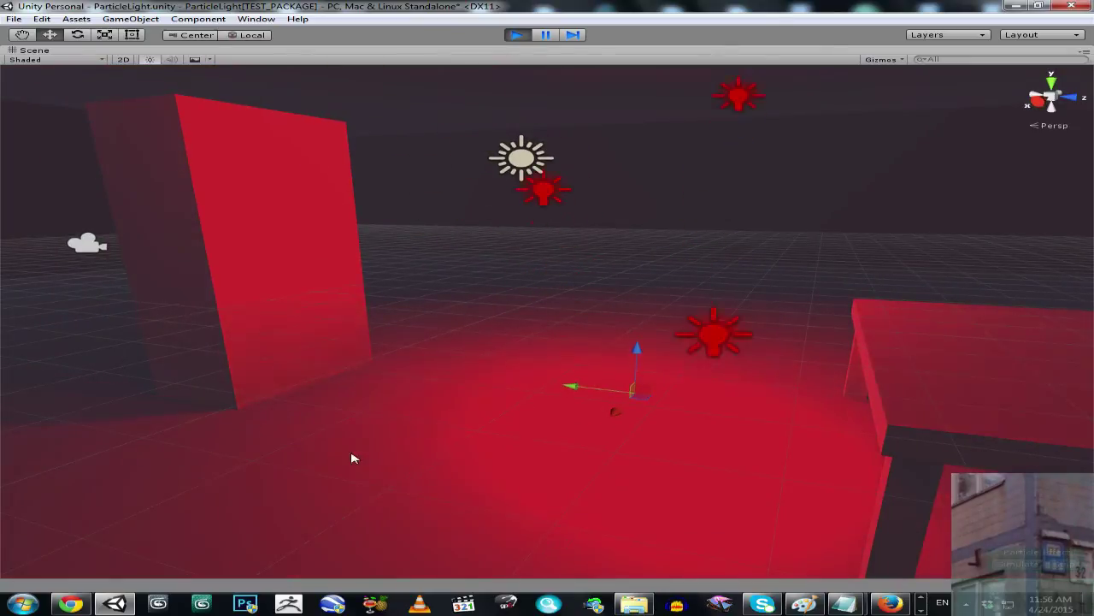
pyautogui.moveTo(532, 432)
pyautogui.mouseDown(button='right')
pyautogui.moveTo(564, 384)
pyautogui.moveTo(547, 378)
pyautogui.moveTo(547, 362)
pyautogui.moveTo(533, 372)
pyautogui.mouseUp(button='right')
pyautogui.moveTo(533, 372); pyautogui.dragTo(795, 391, button='middle')
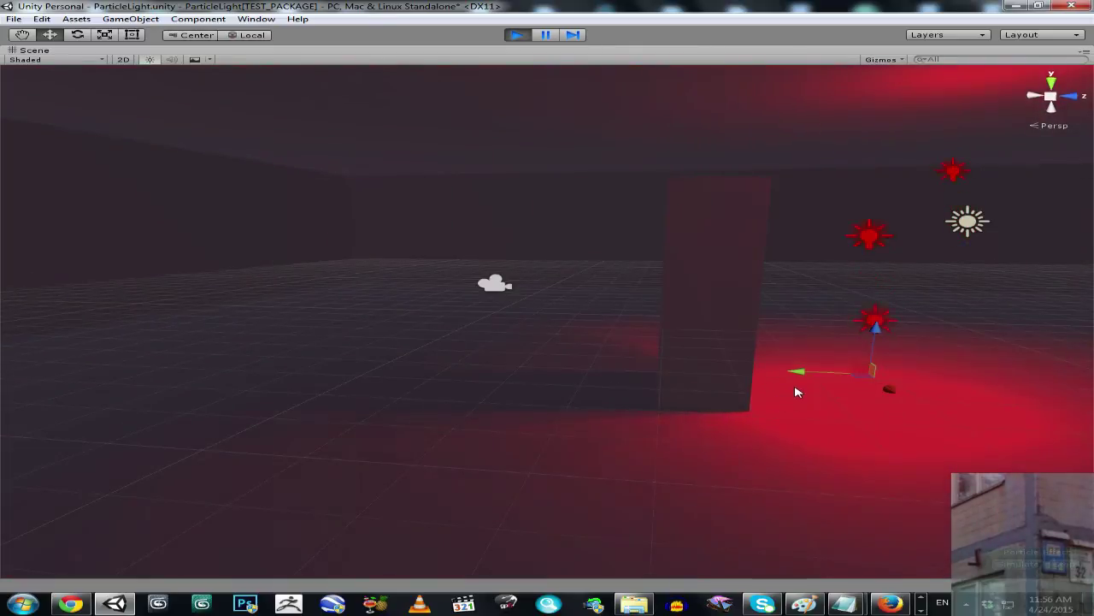
pyautogui.moveTo(479, 376); pyautogui.dragTo(672, 374, button='right')
pyautogui.moveTo(579, 398); pyautogui.dragTo(569, 363, button='right')
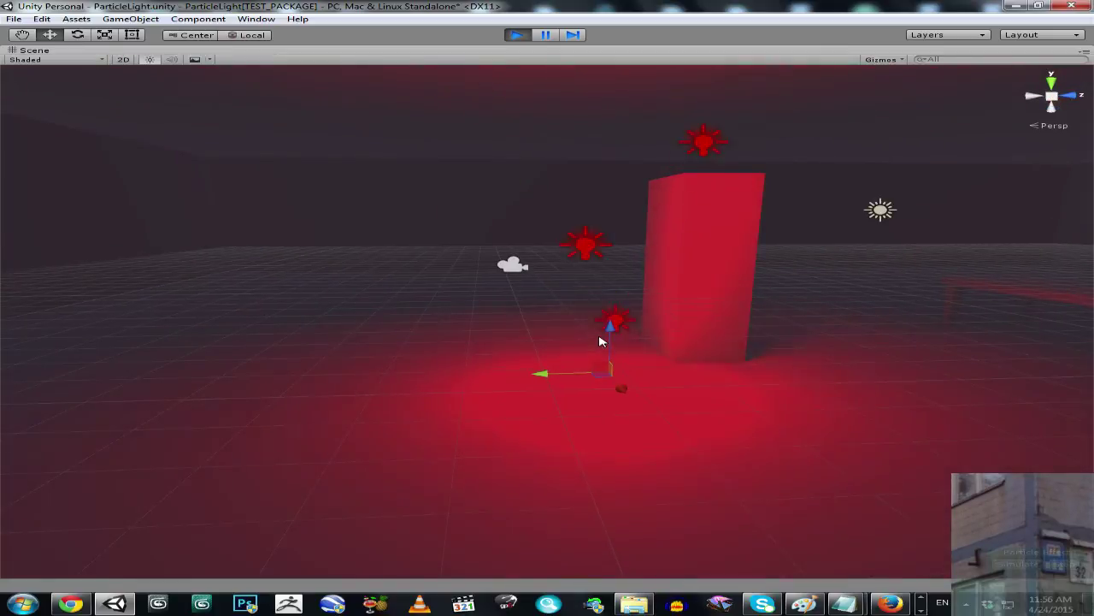
pyautogui.moveTo(615, 301); pyautogui.dragTo(456, 336, button='middle')
pyautogui.moveTo(455, 335); pyautogui.dragTo(662, 299, button='right')
pyautogui.click(518, 35)
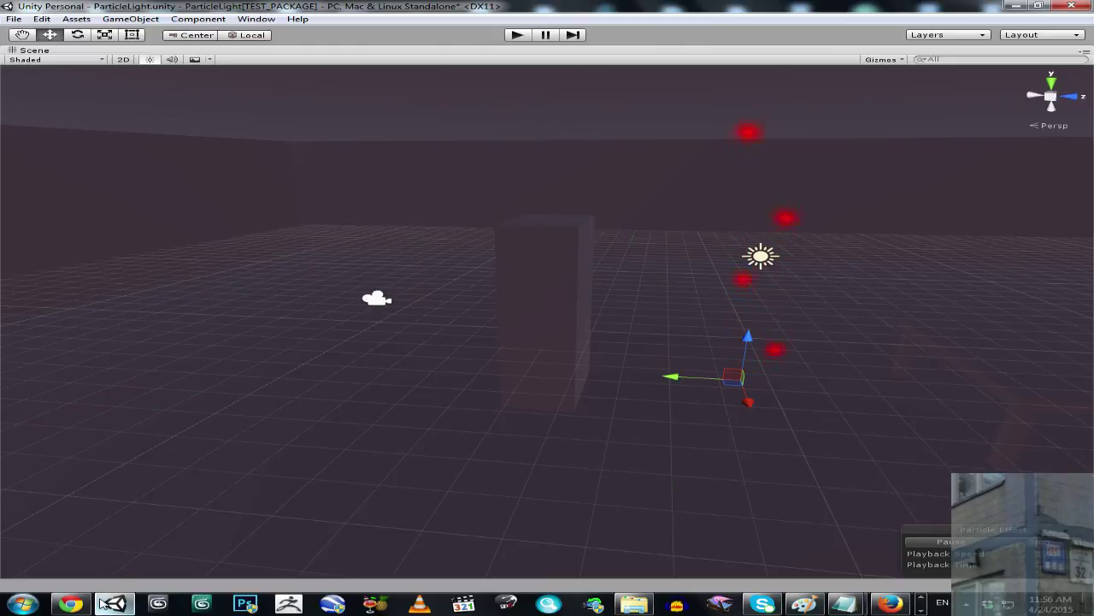
# Switch between the MonoDevelop and Unity windows via the taskbar, ending in Unity
pyautogui.click(922, 610)
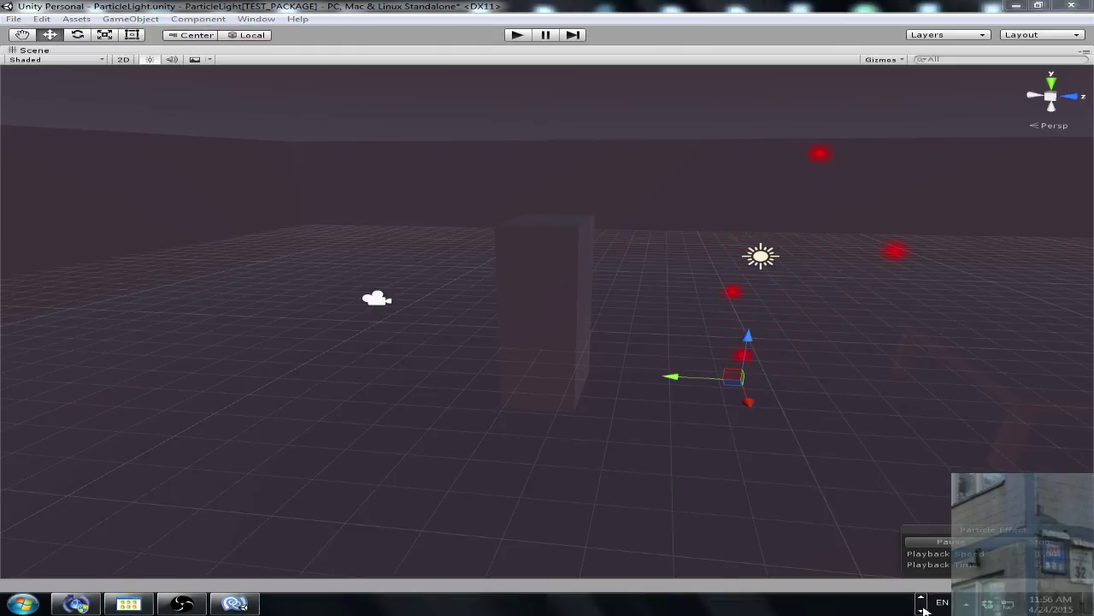
pyautogui.click(253, 603)
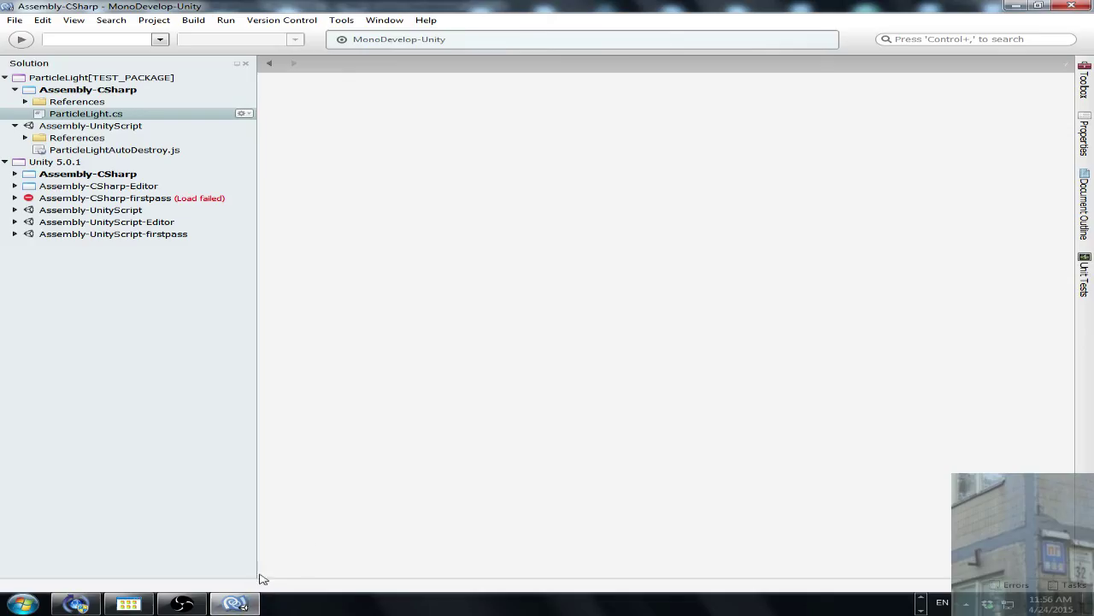
pyautogui.click(240, 604)
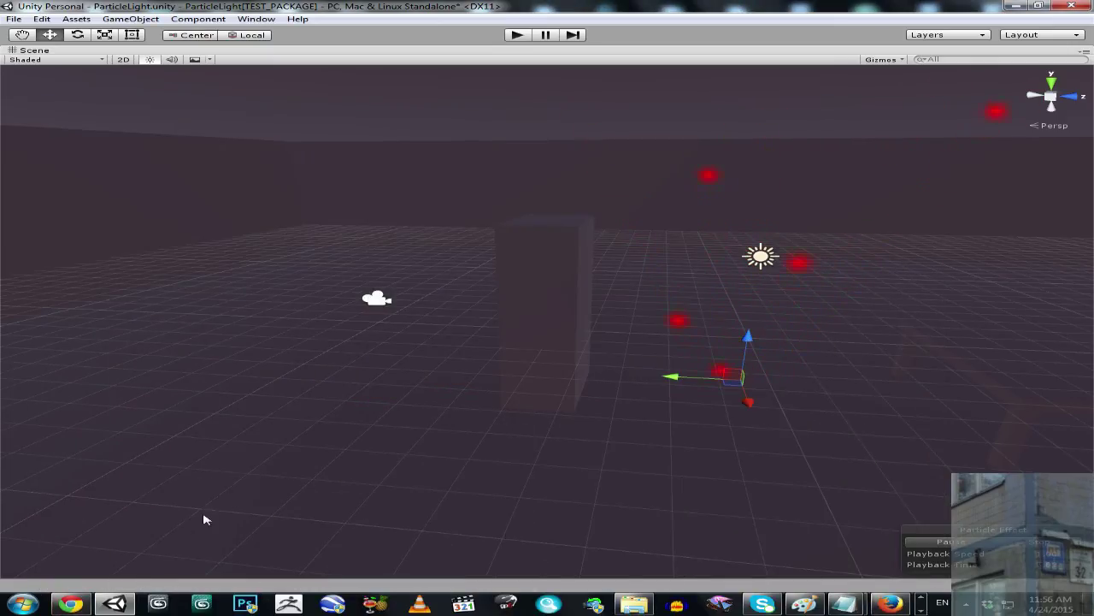
pyautogui.click(118, 603)
pyautogui.click(120, 606)
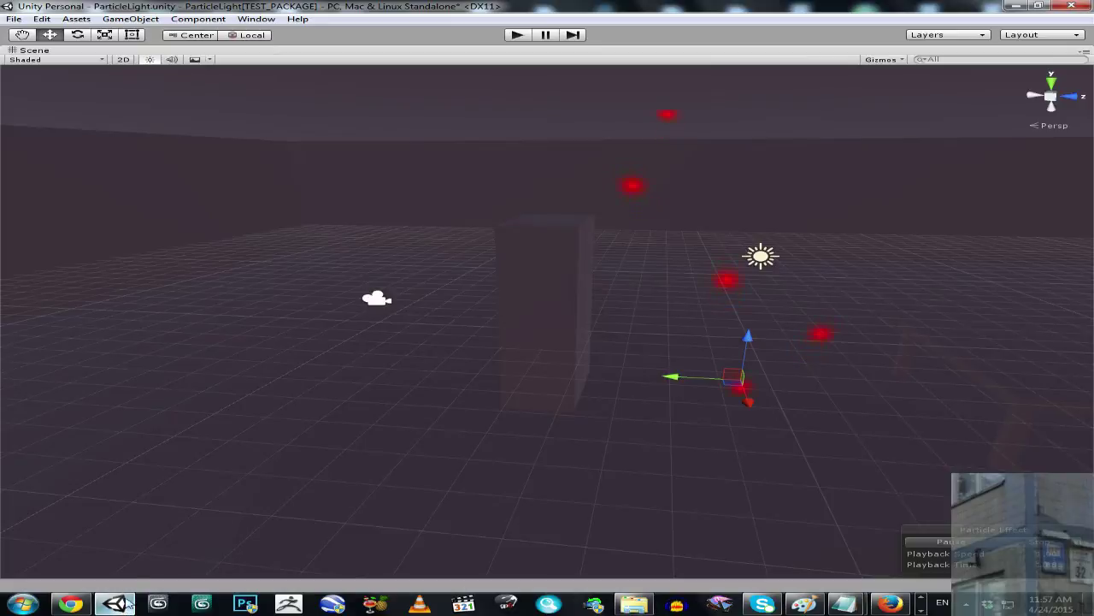
# Restore the full editor layout and select the ParticleLight C# script asset
pyautogui.rightClick(303, 50)
pyautogui.click(344, 59)
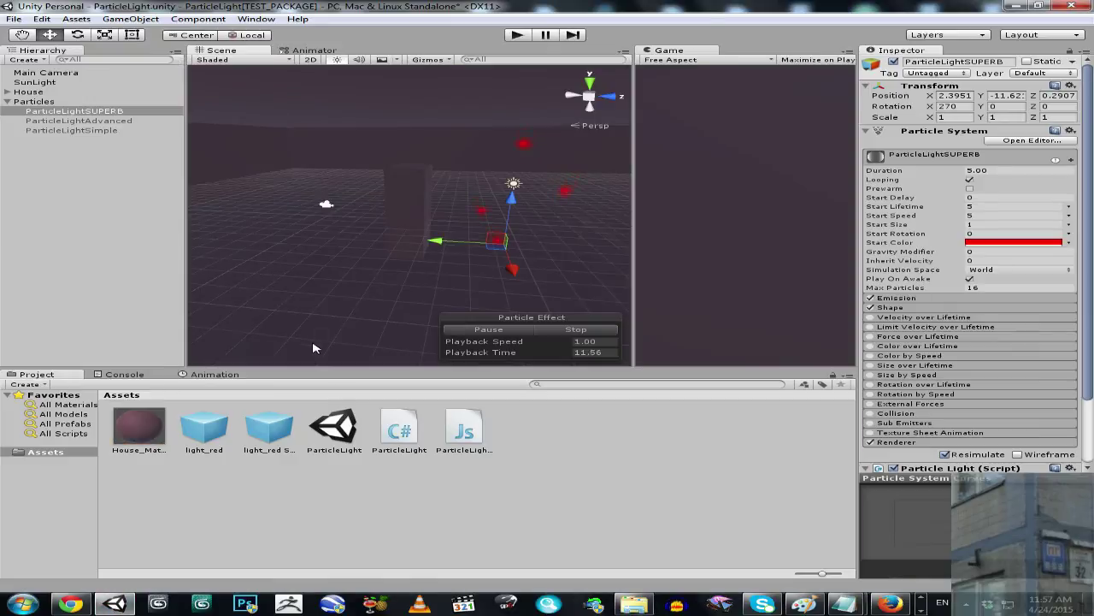
pyautogui.click(399, 429)
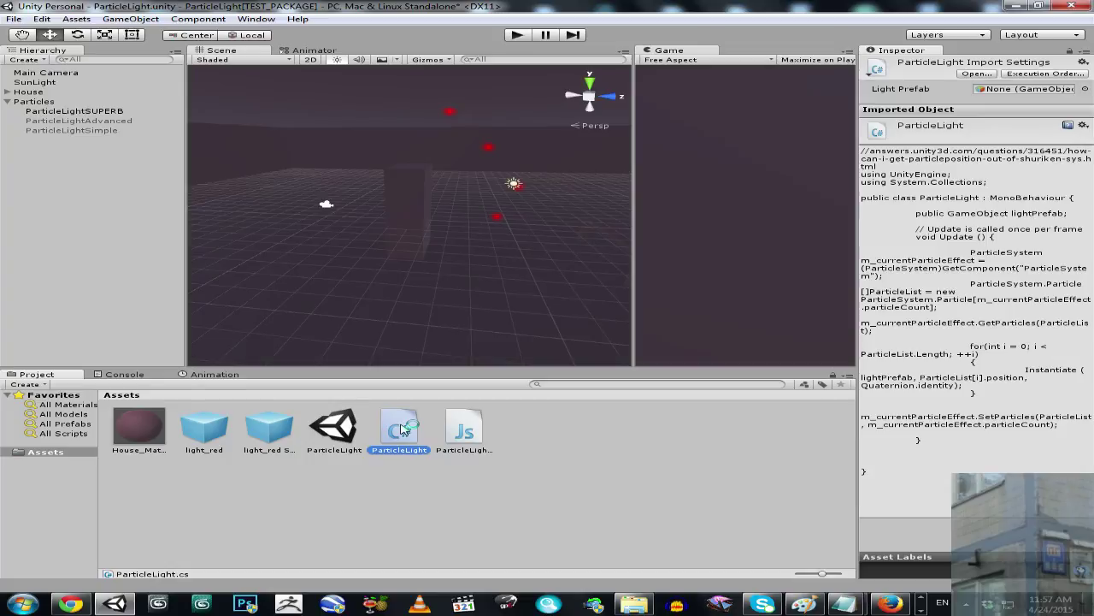
# Open ParticleLight.cs in MonoDevelop and copy the answers.unity3d.com URL from line 1
pyautogui.doubleClick(402, 429)
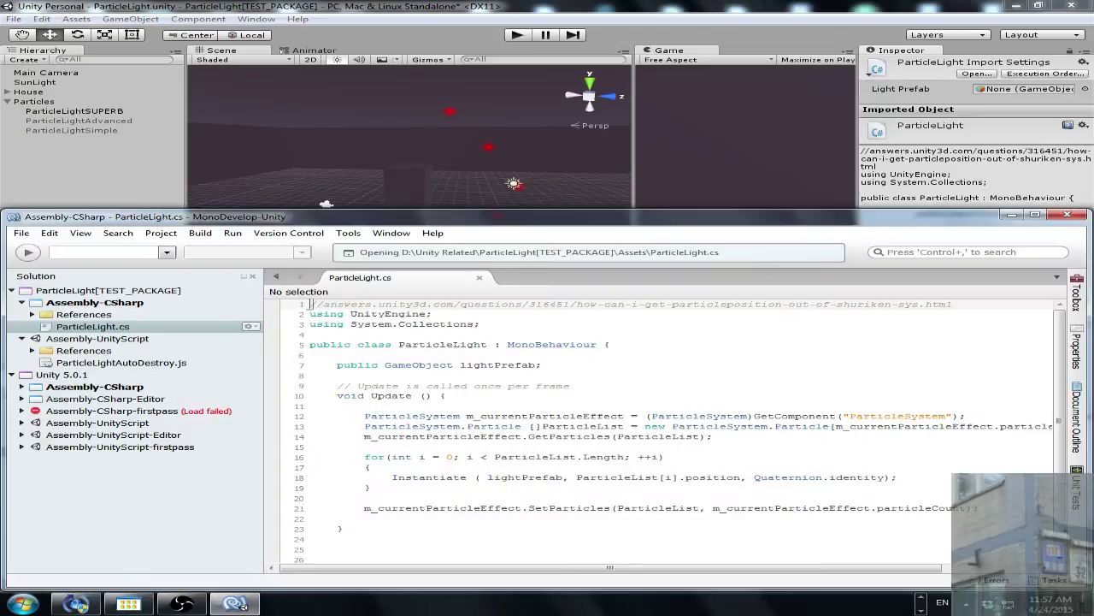
pyautogui.moveTo(946, 303); pyautogui.dragTo(384, 301)
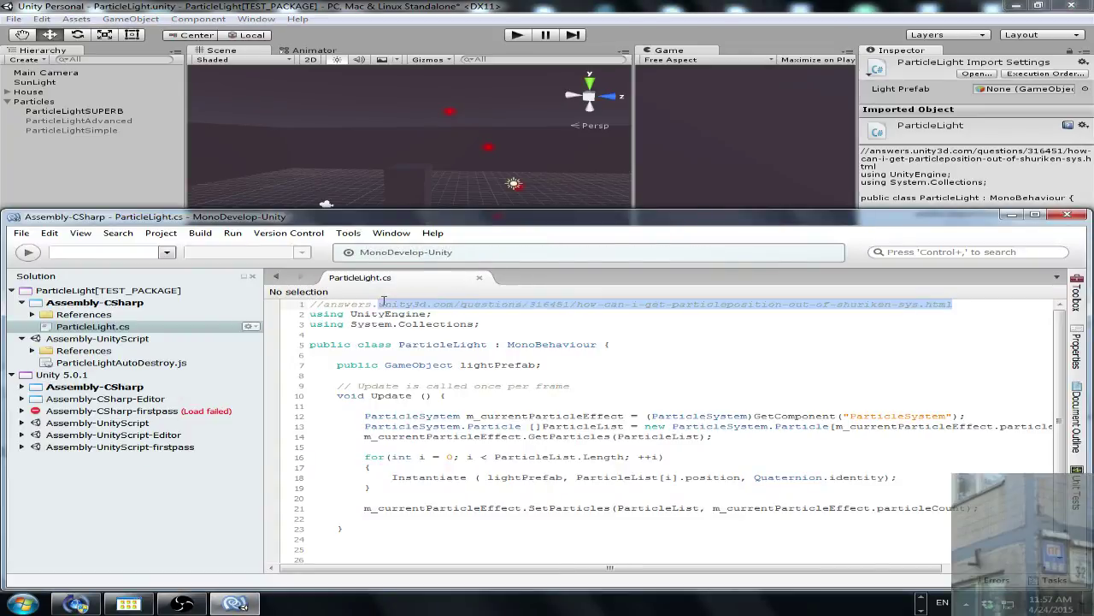
pyautogui.rightClick(342, 304)
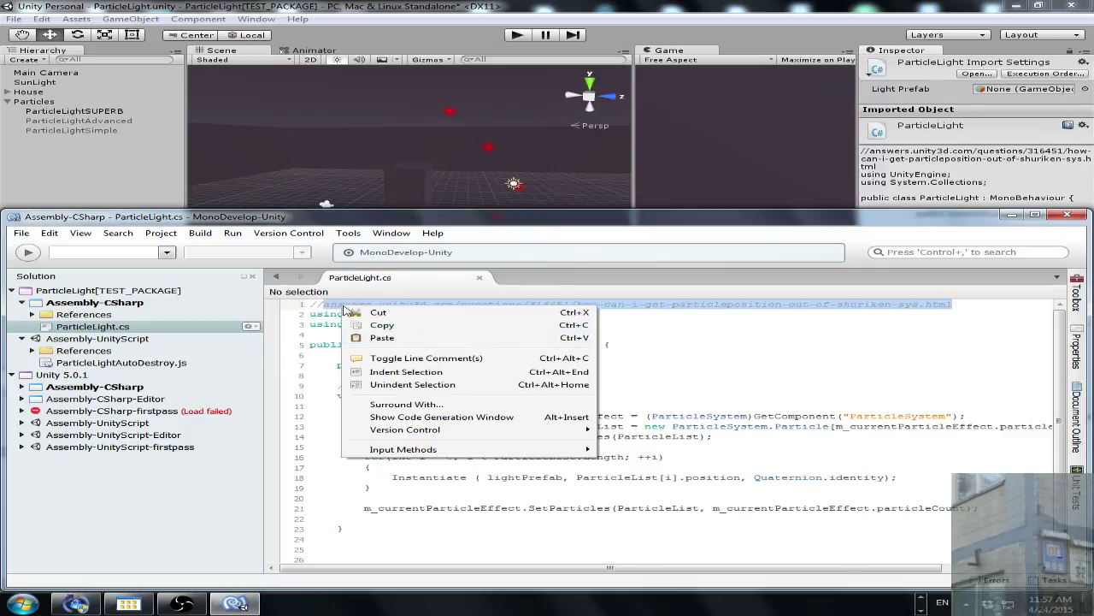
pyautogui.click(380, 327)
# Switch to Chrome, check the YouTube comment notifications, and close the adf.ly tab
pyautogui.moveTo(926, 603)
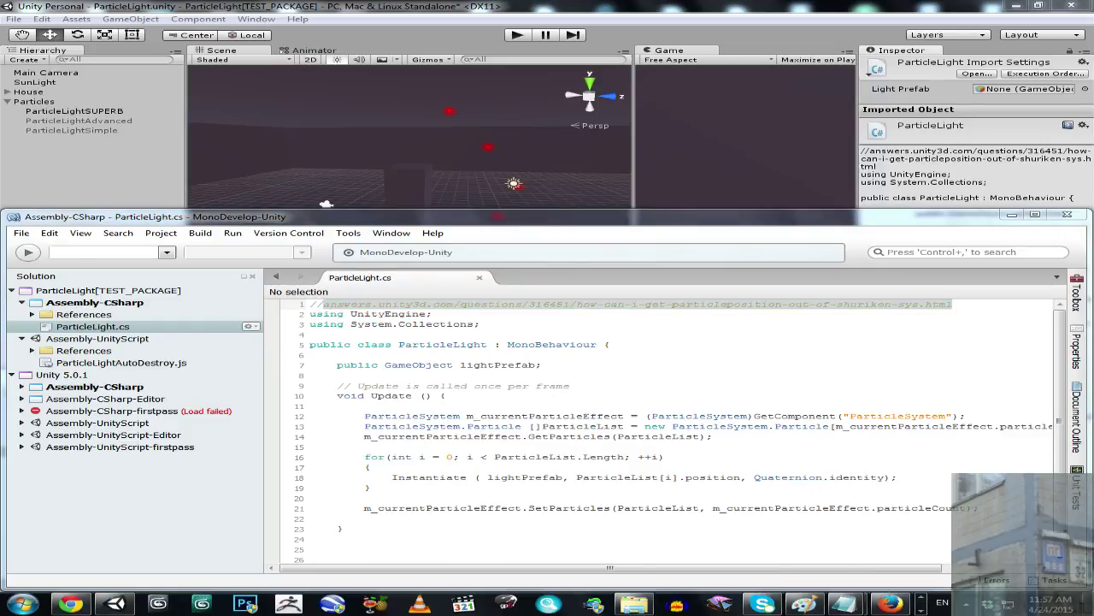
pyautogui.click(71, 603)
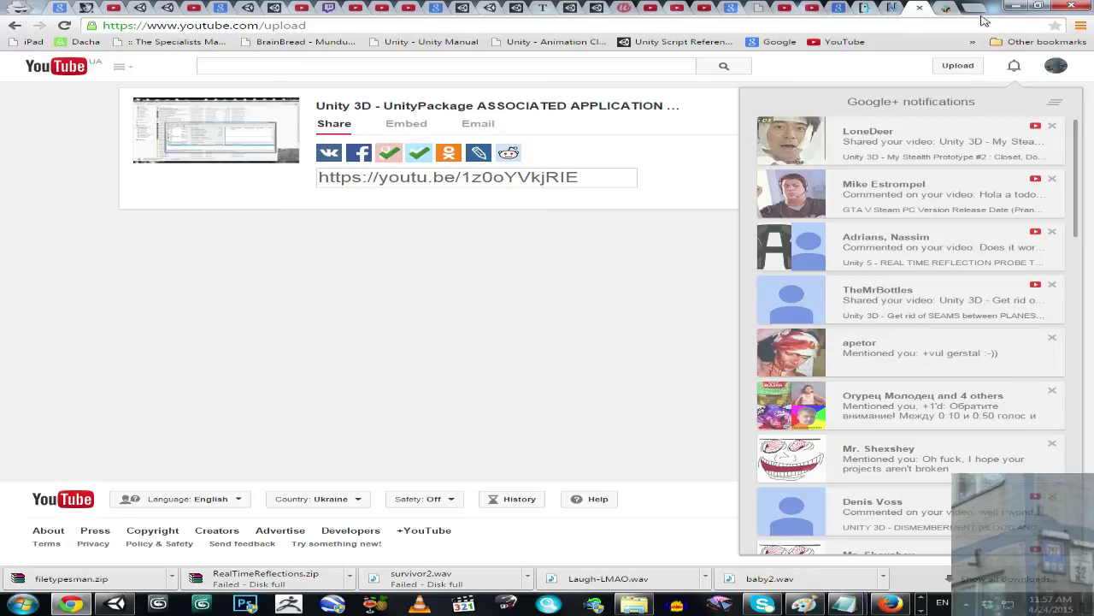
pyautogui.click(949, 205)
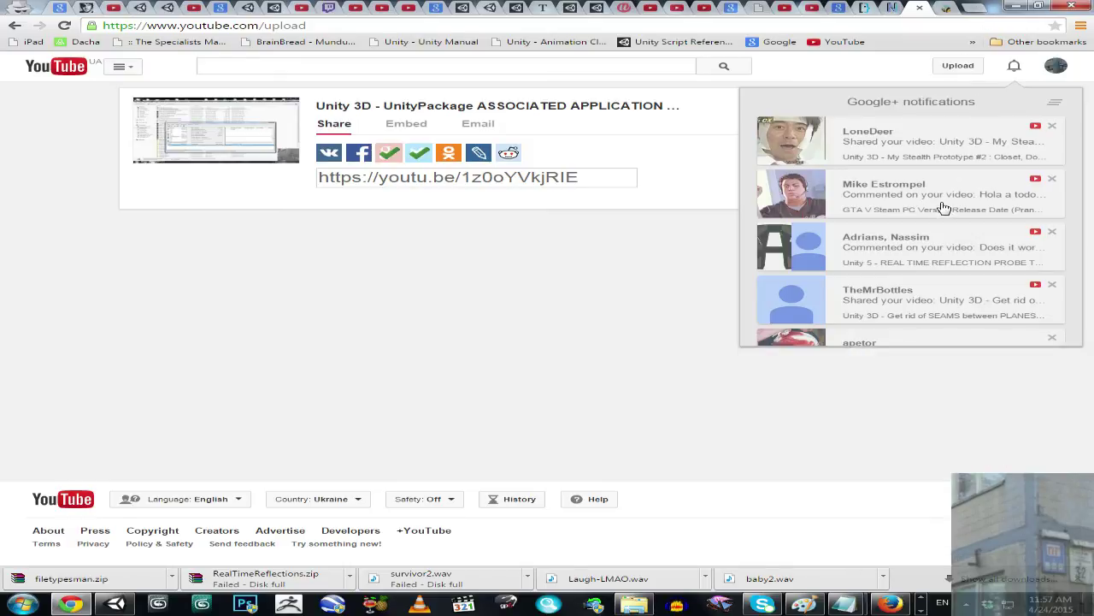
pyautogui.click(1016, 68)
pyautogui.click(1016, 69)
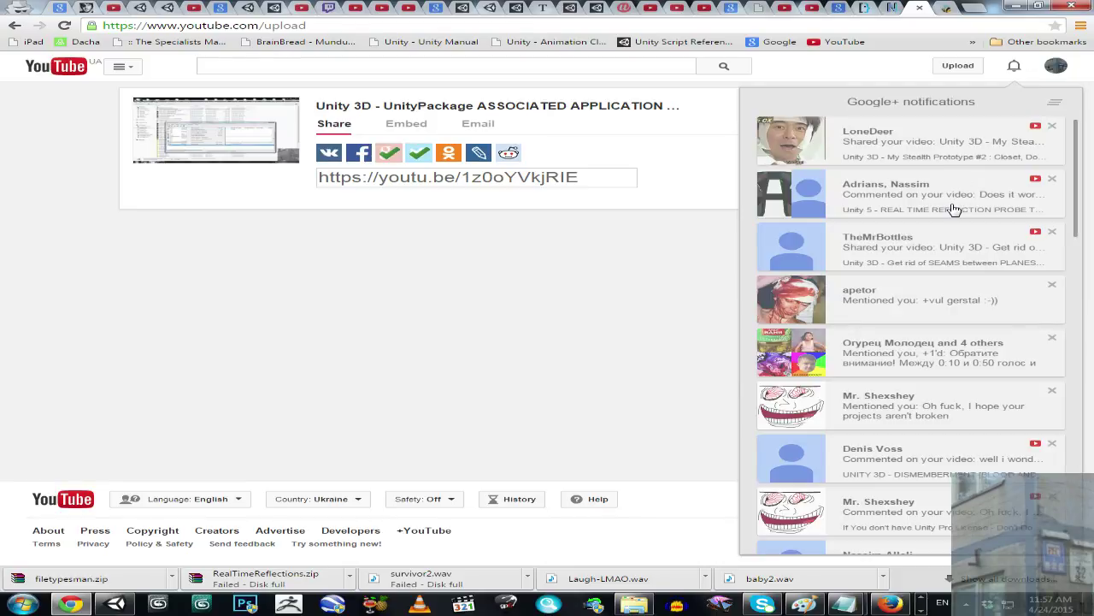
pyautogui.click(914, 199)
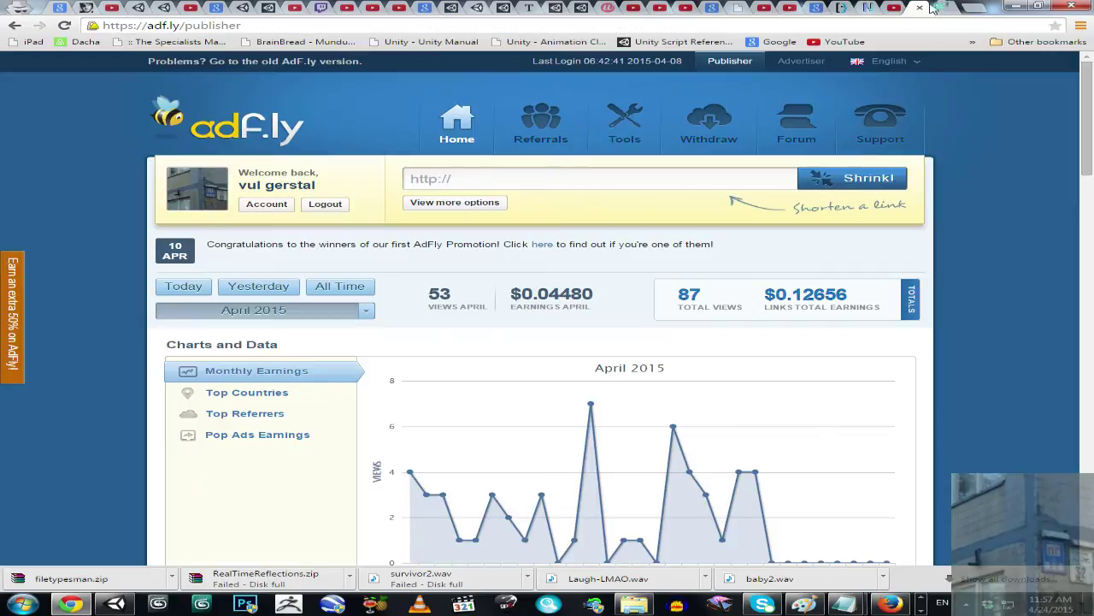
pyautogui.click(920, 7)
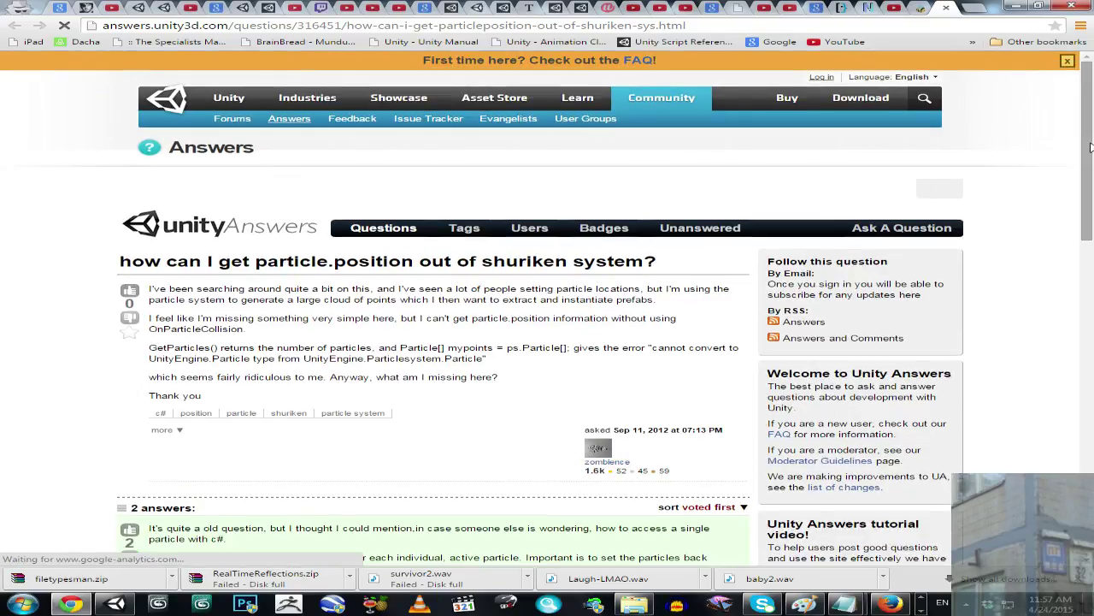
# Read down to the C# GetParticles conversion comment above the empty answer box, then bring up OBS
pyautogui.moveTo(1090, 147); pyautogui.dragTo(1087, 244)
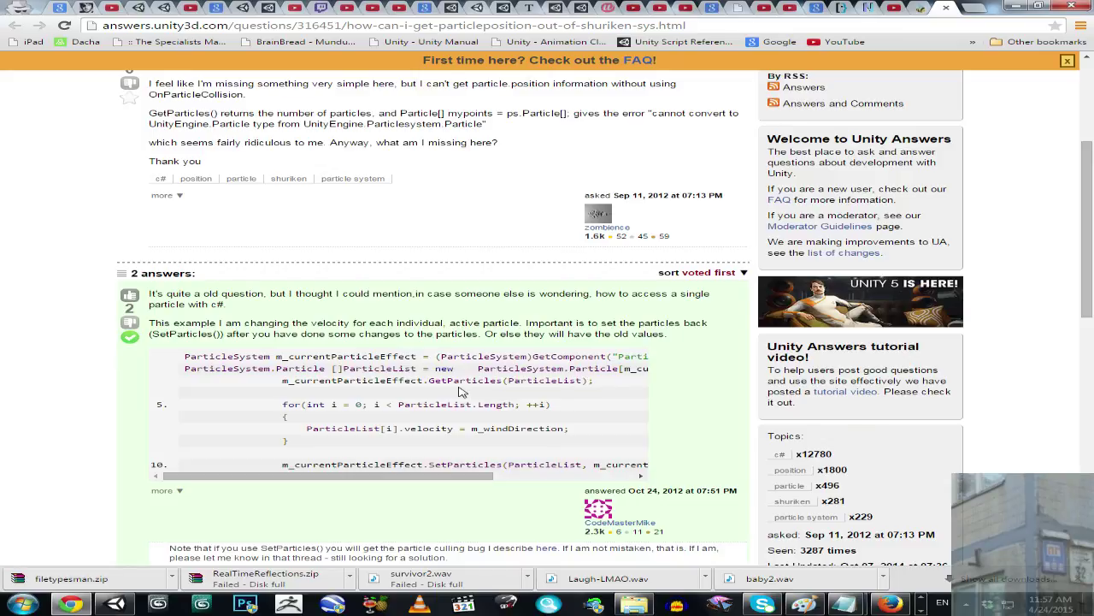
pyautogui.scroll(2, 462, 391)
pyautogui.scroll(-4, 448, 410)
pyautogui.scroll(-4, 440, 418)
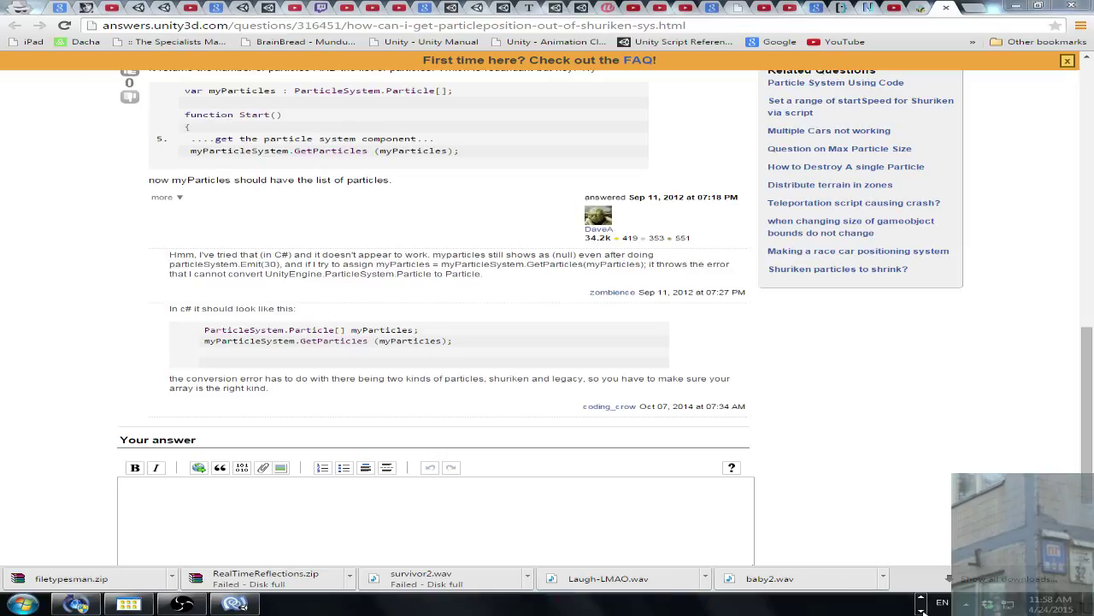
pyautogui.click(195, 607)
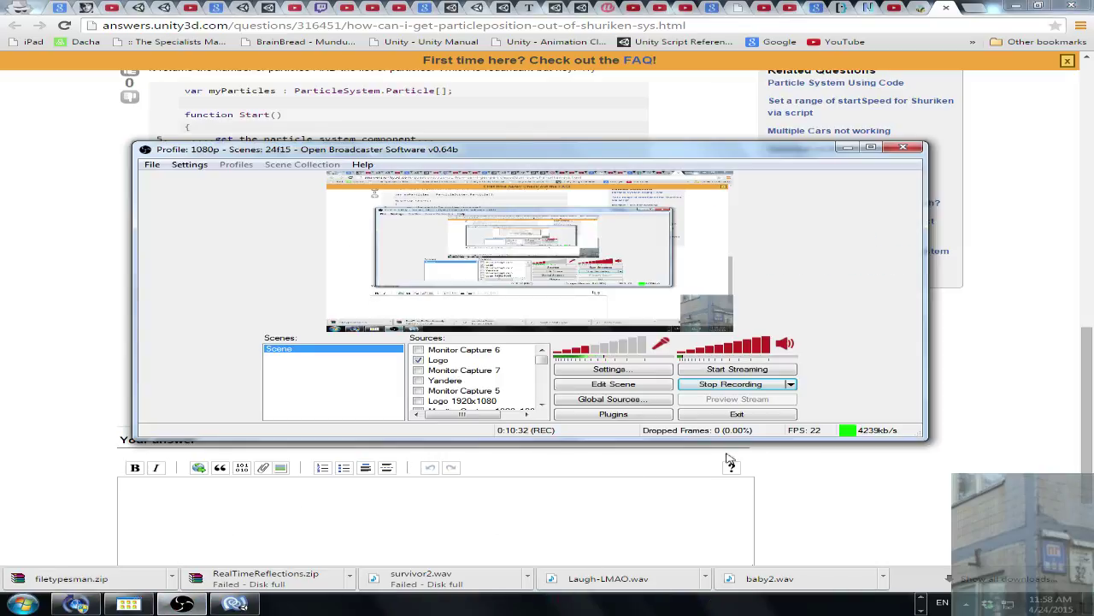